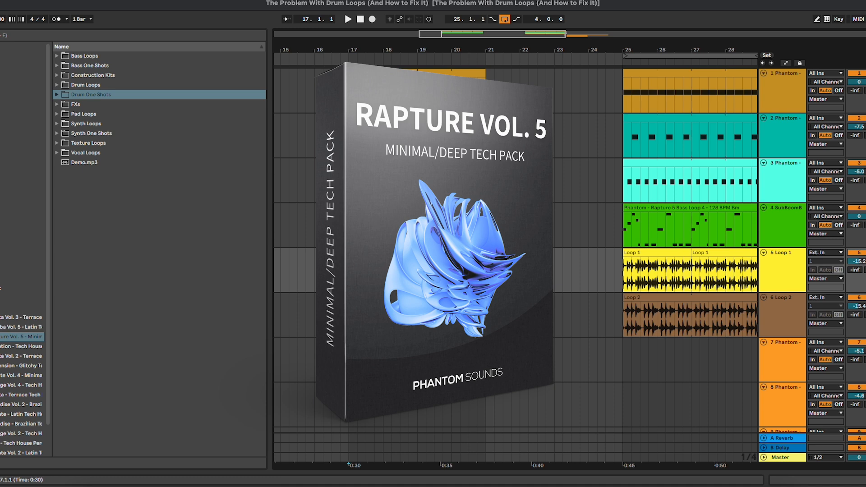
- Play the arrangement section from bar 17 to hear the drum and bass clips without drum loops
key(plus)
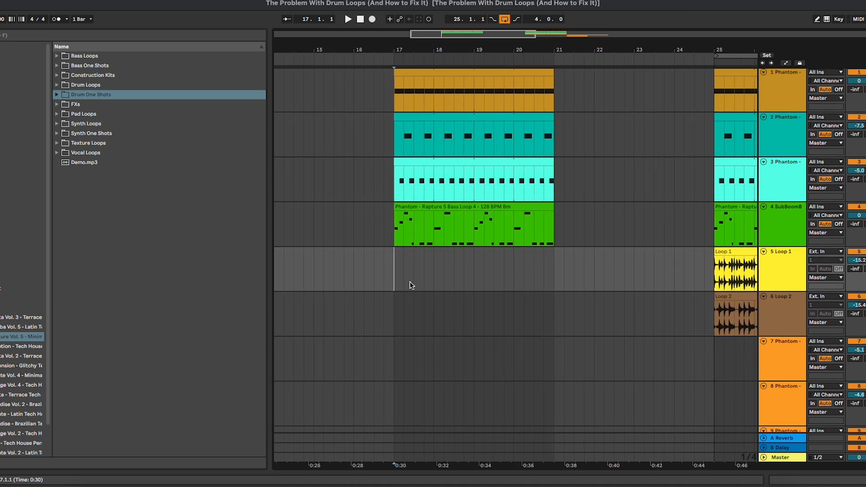
key(plus)
click(385, 95)
key(space)
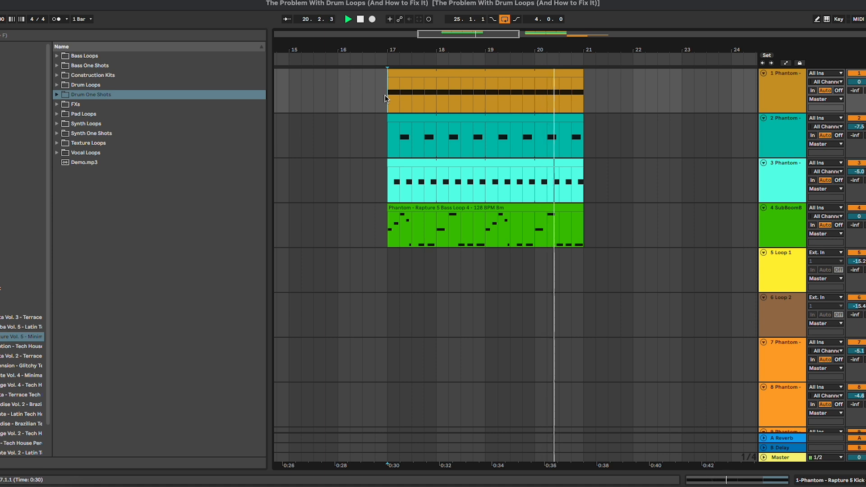
key(space)
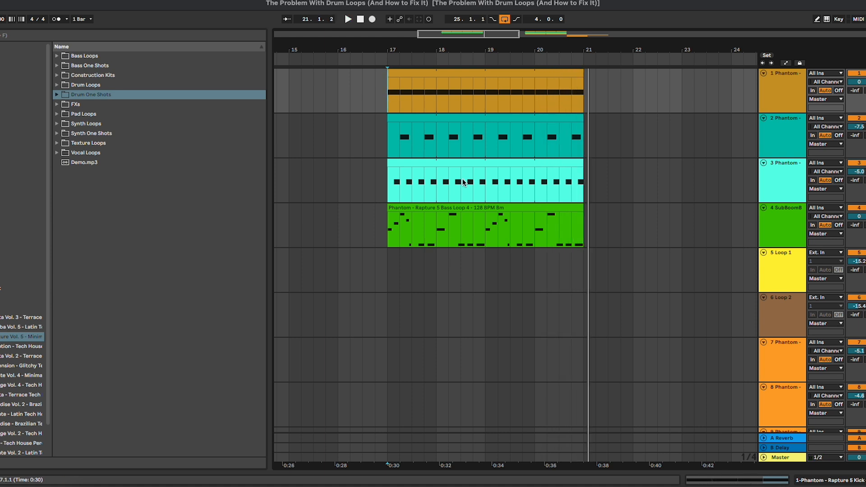
- Play the arrangement from bar 25 to hear the beat with the Loop 1 and Loop 2 audio clips layered in
scroll(477, 231, right, 5)
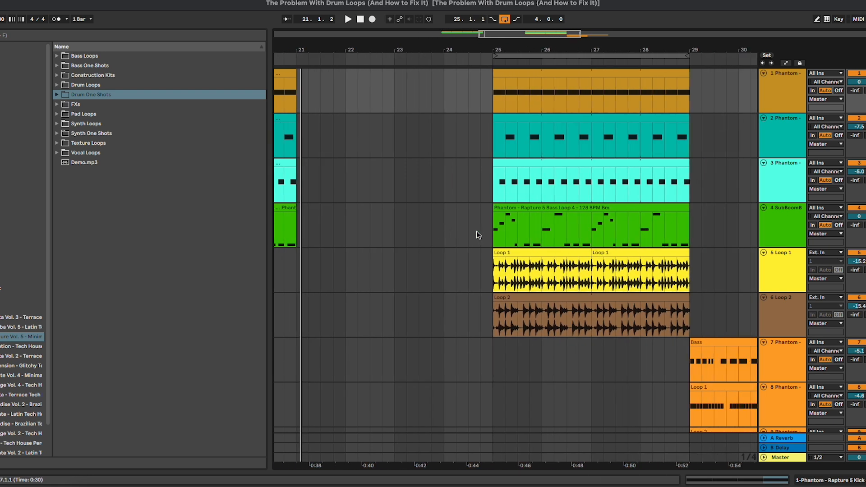
scroll(476, 231, right, 1)
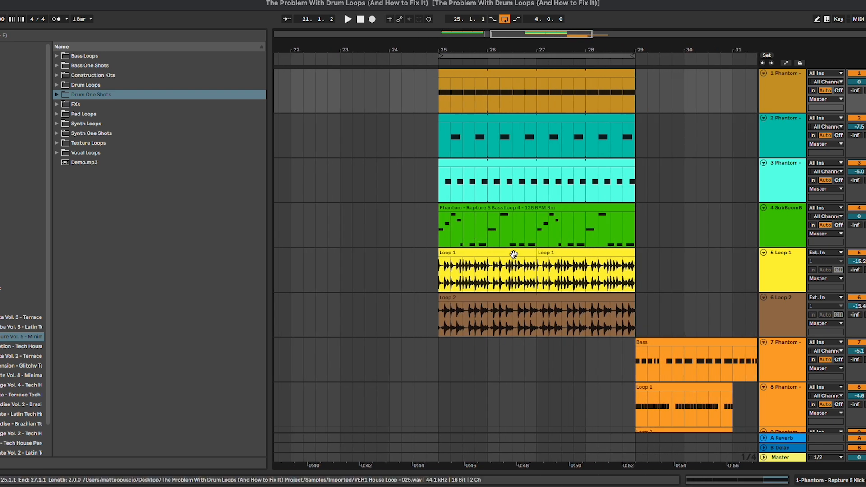
click(439, 93)
key(space)
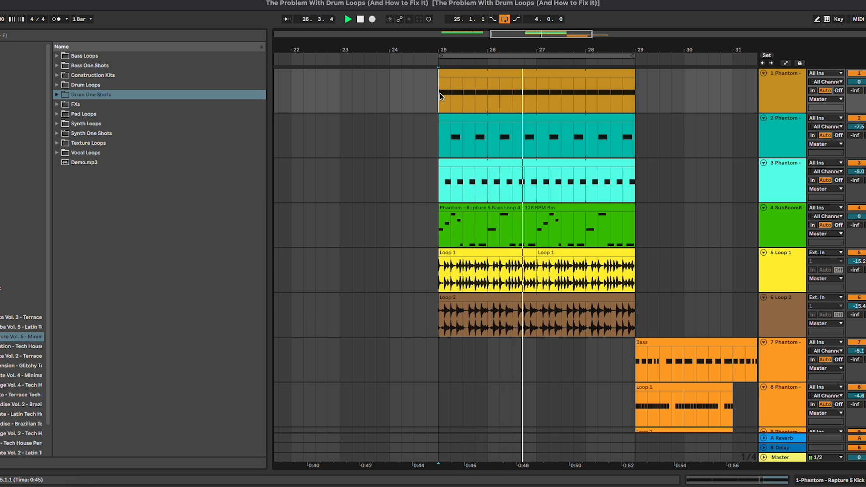
scroll(440, 95, right, 1)
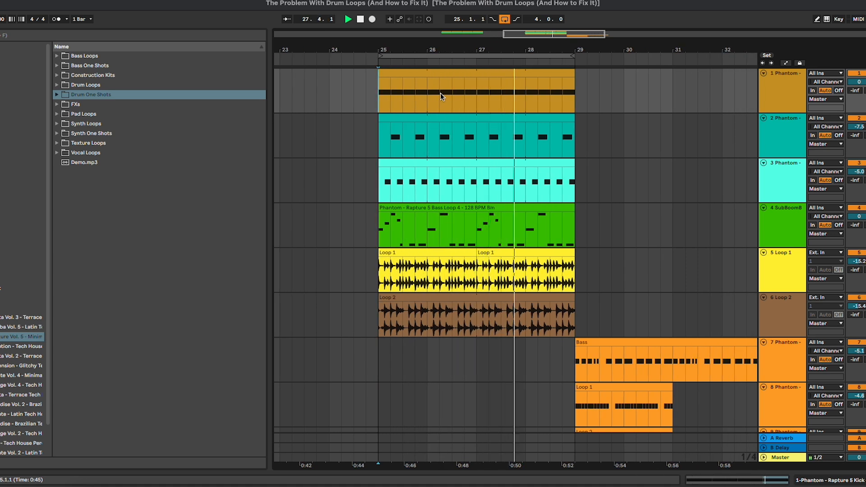
key(space)
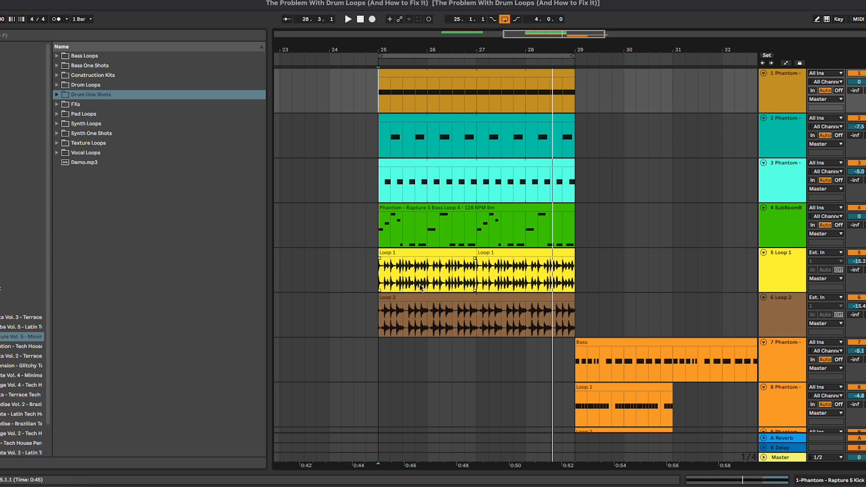
- Set the loop region to the two bars starting at bar 29 across the orange percussion clips
scroll(464, 302, down, 1)
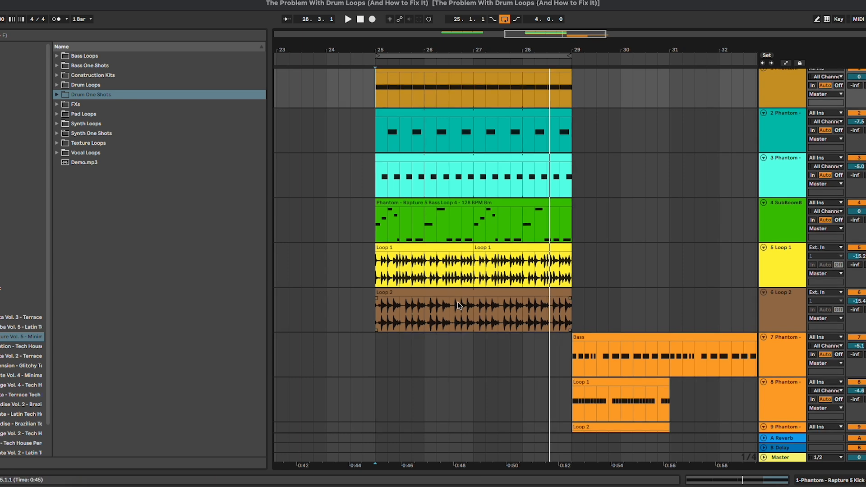
scroll(458, 306, down, 3)
scroll(460, 305, right, 3)
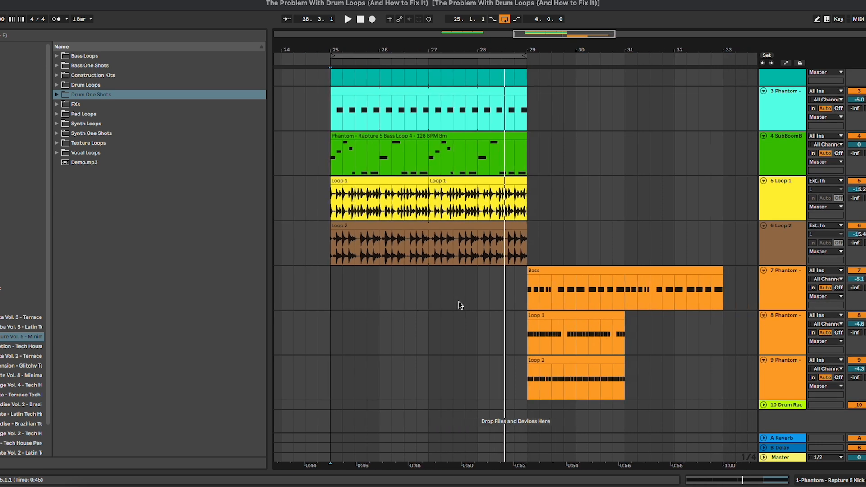
drag(499, 297, 595, 383)
key(super+l)
click(561, 297)
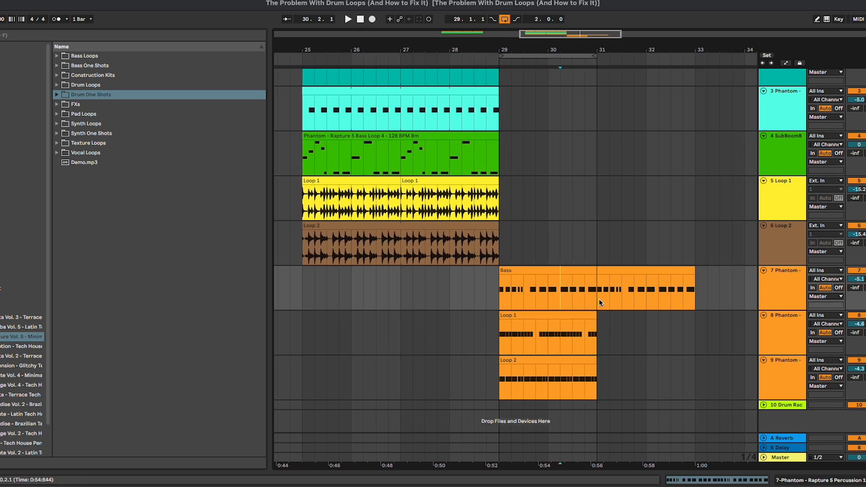
- Open the Bass clip on track 7 in the note editor and select all its C3 notes
click(553, 313)
click(555, 363)
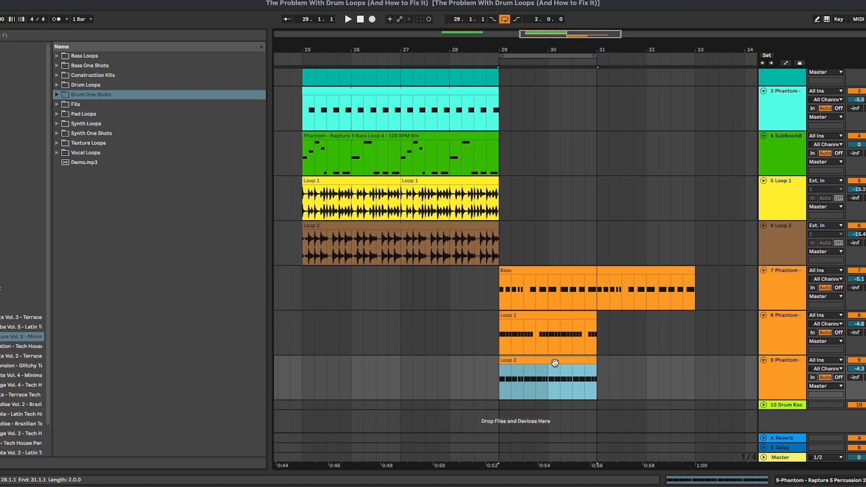
click(529, 335)
click(530, 361)
click(532, 273)
double_click(532, 273)
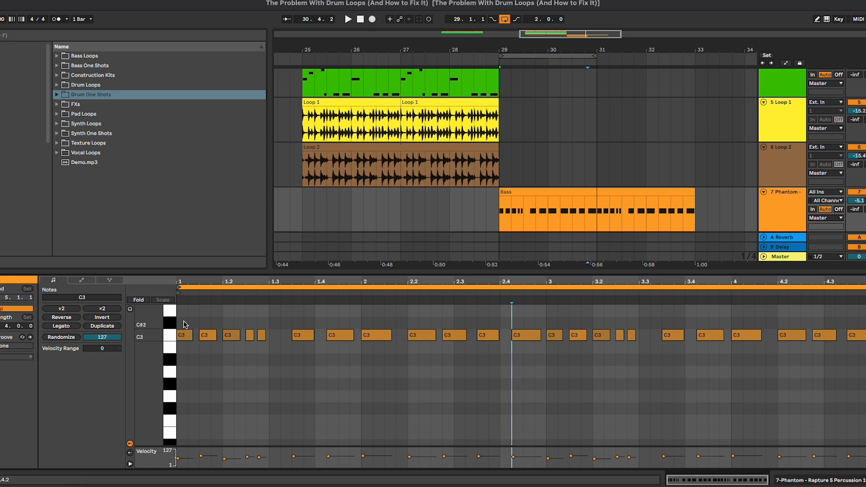
click(166, 338)
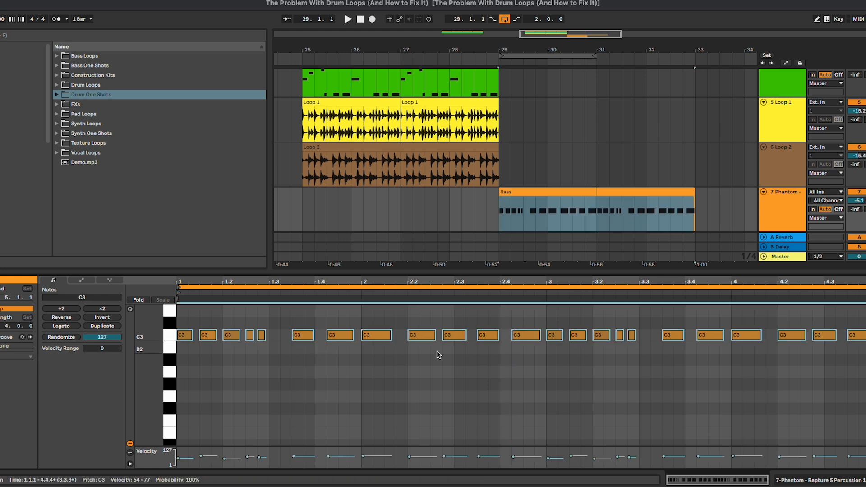
- Open the Loop 1 MIDI clip on track 8 and examine its note pattern
scroll(557, 187, down, 3)
click(555, 164)
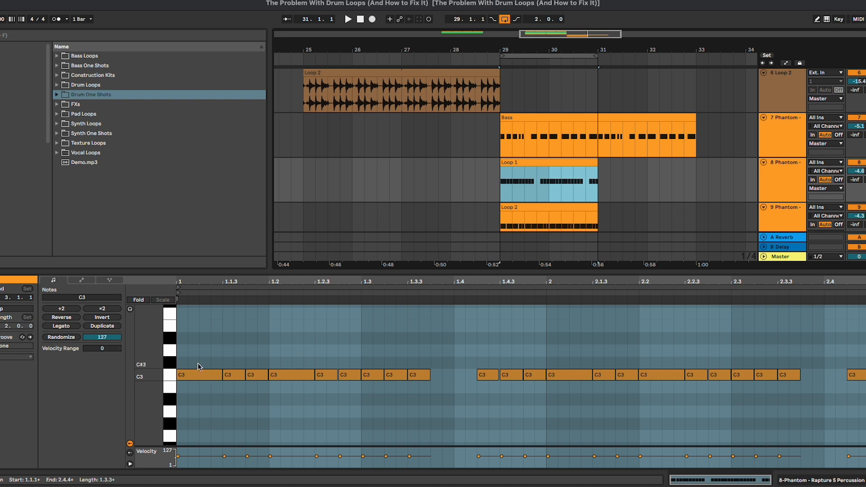
drag(197, 363, 506, 413)
drag(628, 177, 685, 128)
- Play the Bass percussion clip on its own from bar 29 with its notes in view
click(767, 94)
drag(664, 72, 639, 147)
click(571, 147)
key(space)
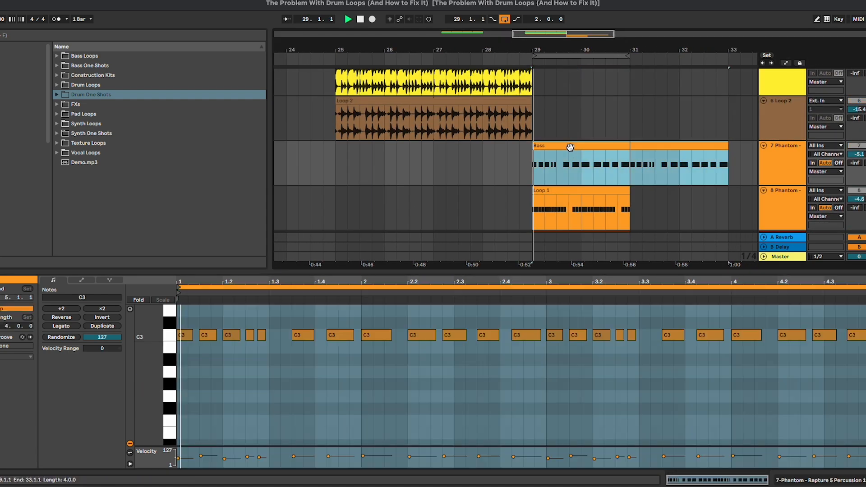
click(708, 400)
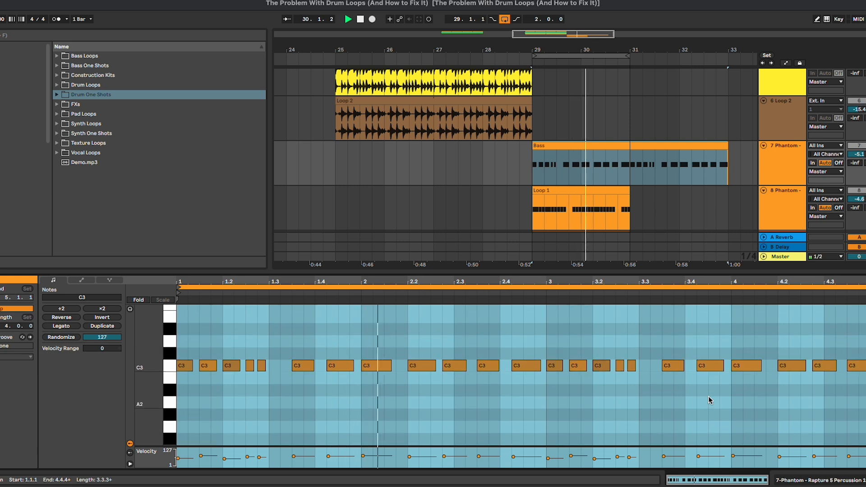
scroll(788, 225, down, 3)
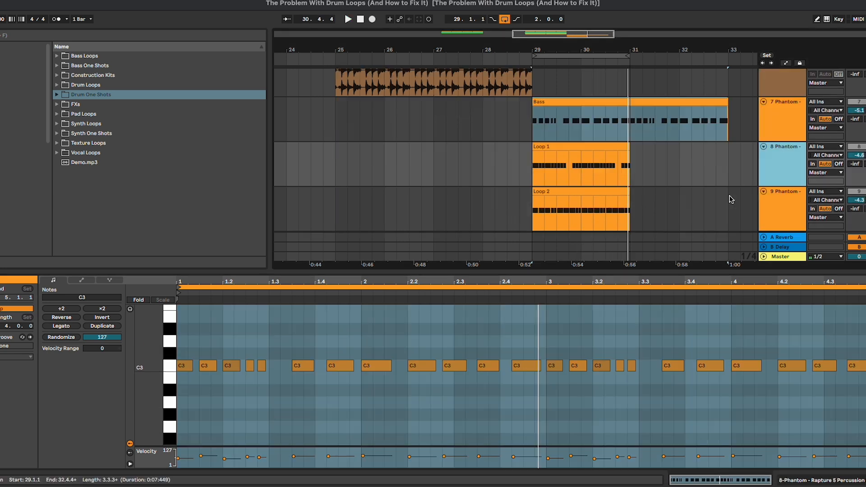
- Audition the Loop 1 and Loop 2 MIDI clips on tracks 8 and 9 with their note patterns in view
click(592, 118)
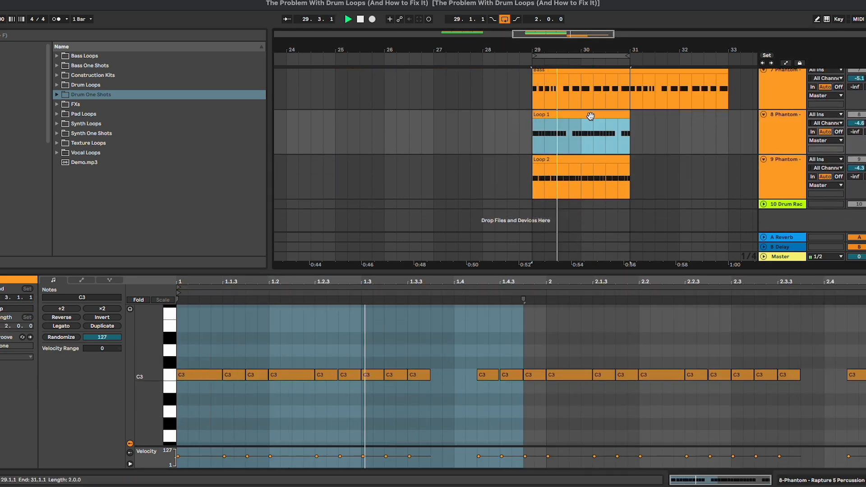
click(776, 180)
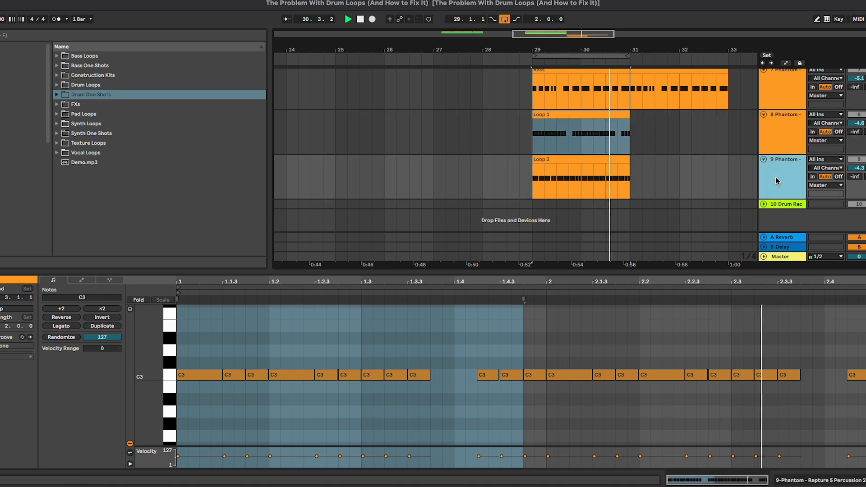
click(607, 160)
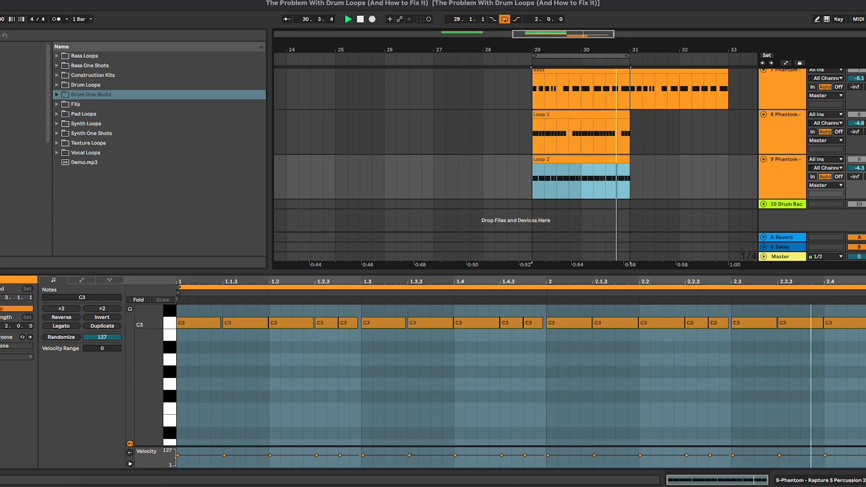
key(space)
- Close the note editor and play the Bass, Loop 1 and Loop 2 percussion clips together from bar 29
scroll(607, 159, right, 1)
double_click(607, 159)
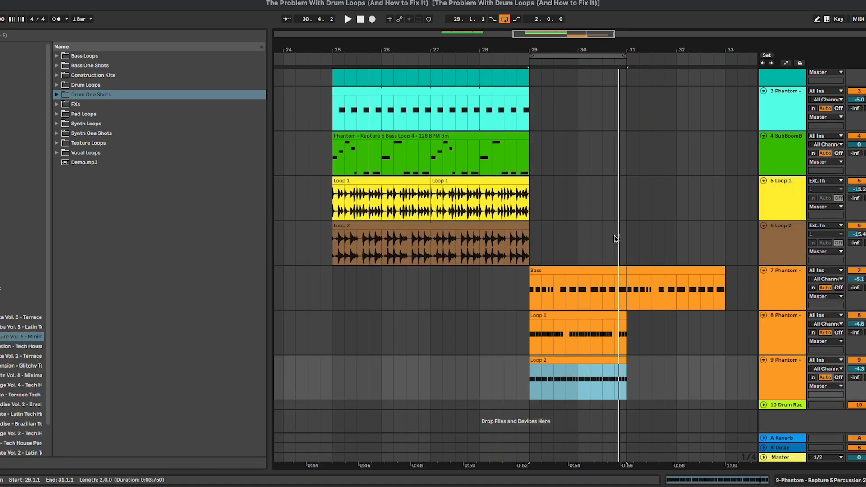
click(527, 293)
key(space)
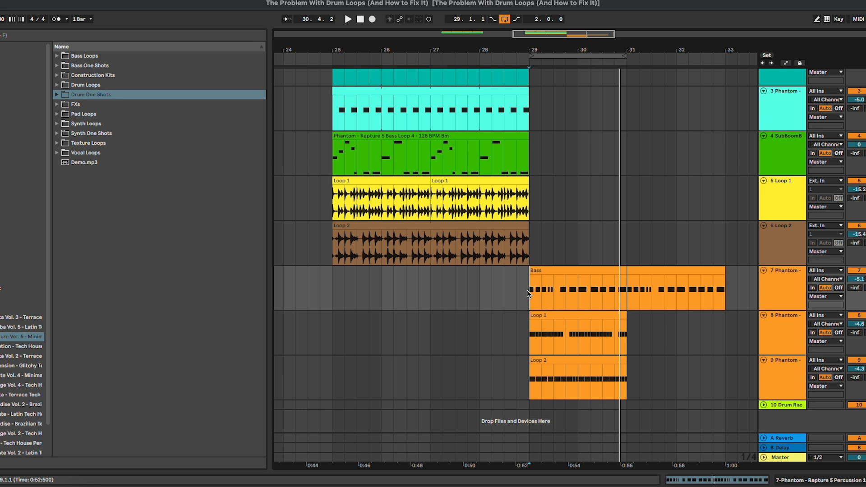
- Compare the yellow Loop 1 audio clips with the MIDI percussion, selecting the Loop 1 and Loop 2 clips on tracks 8 and 9
click(414, 181)
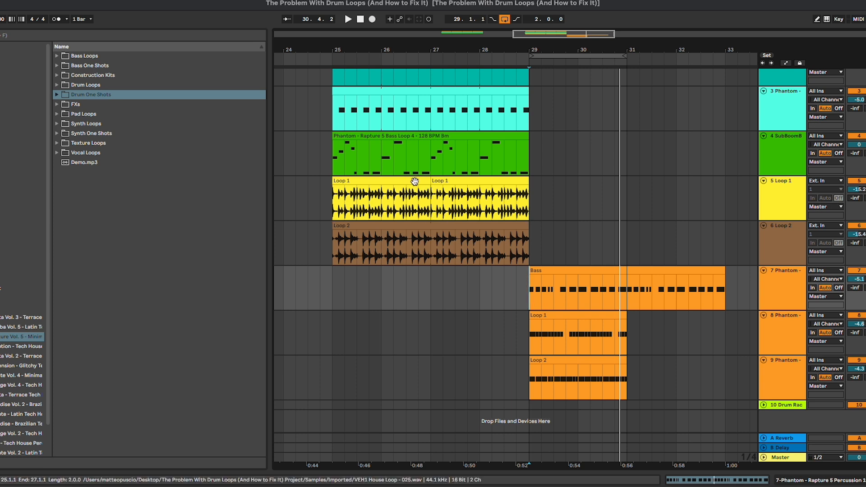
click(547, 367)
click(465, 195)
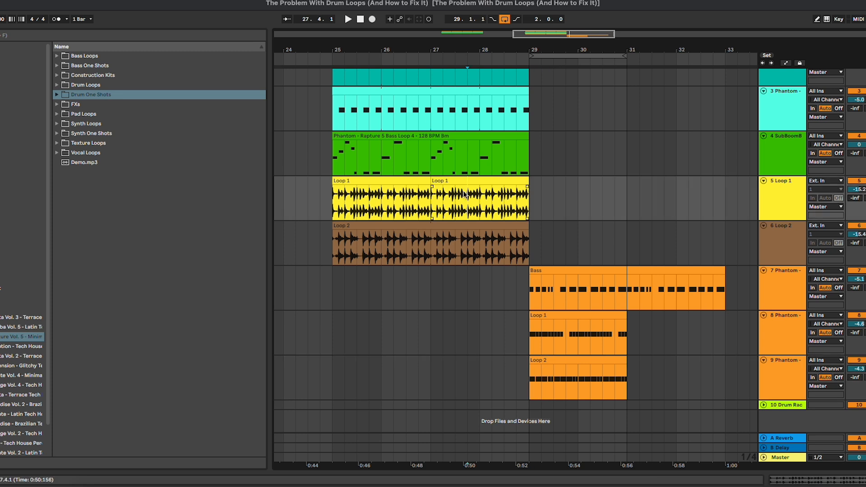
click(559, 360)
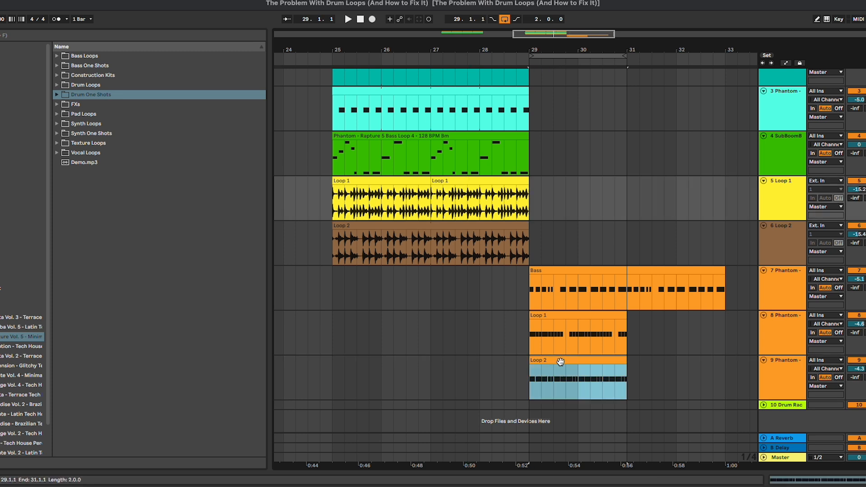
drag(529, 334, 628, 368)
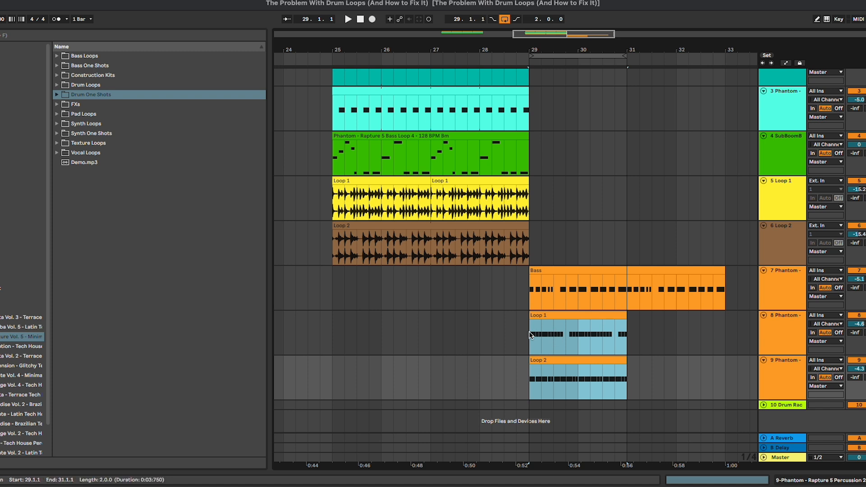
drag(529, 332, 626, 364)
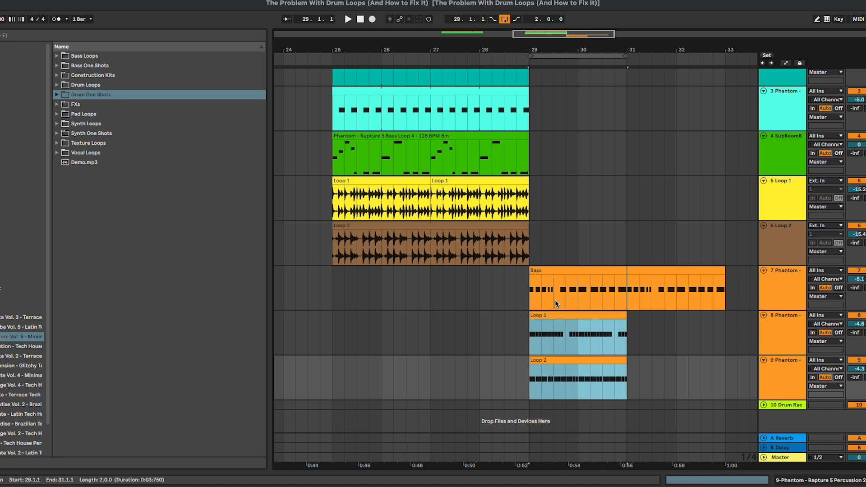
click(532, 289)
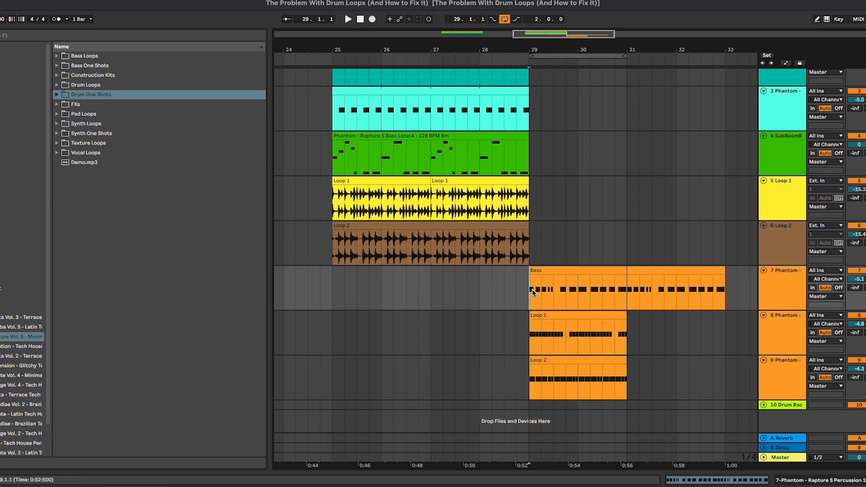
scroll(533, 292, left, 2)
scroll(533, 293, left, 1)
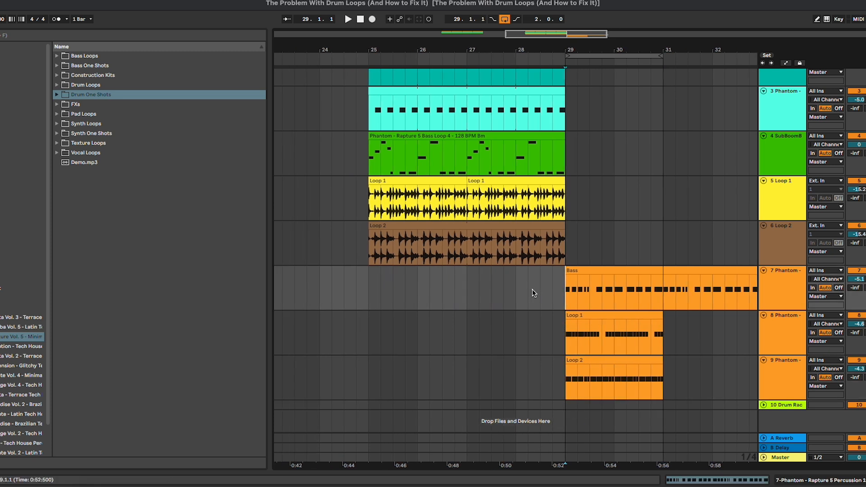
scroll(672, 315, left, 3)
click(669, 270)
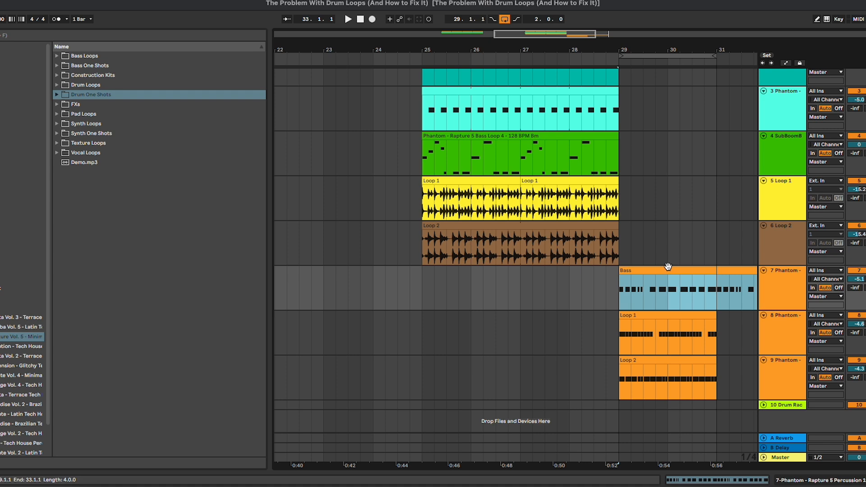
double_click(668, 269)
- Select the Drum Rack track and display its device chain with the percussion sample pads
scroll(667, 214, down, 5)
scroll(663, 208, left, 10)
double_click(657, 202)
scroll(744, 385, left, 3)
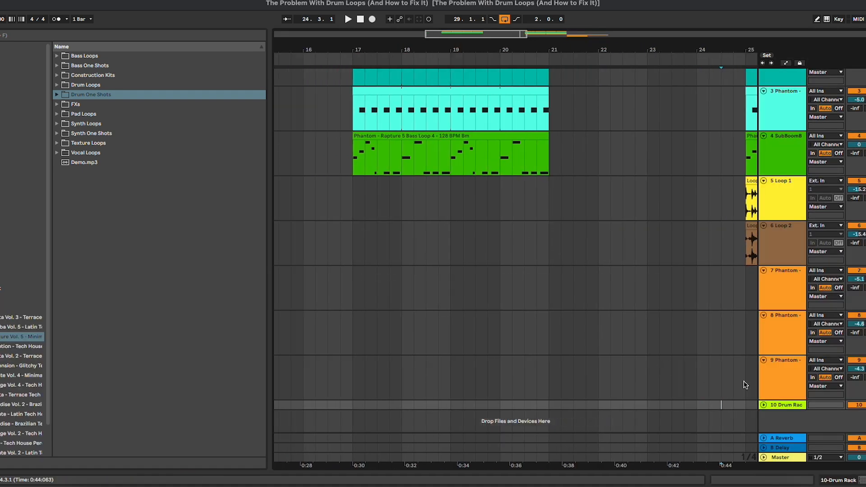
double_click(782, 405)
scroll(535, 286, down, 3)
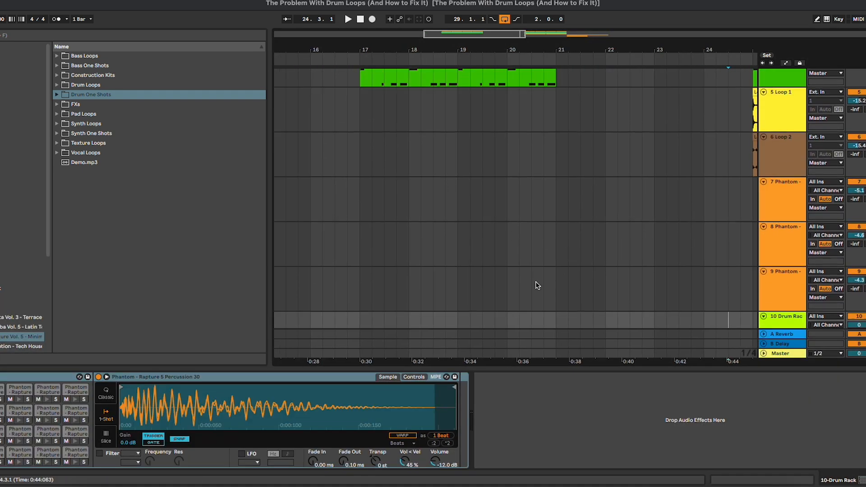
- Unfold the Drum Rack track and move it directly below the green SubBoom bass track
scroll(530, 266, down, 3)
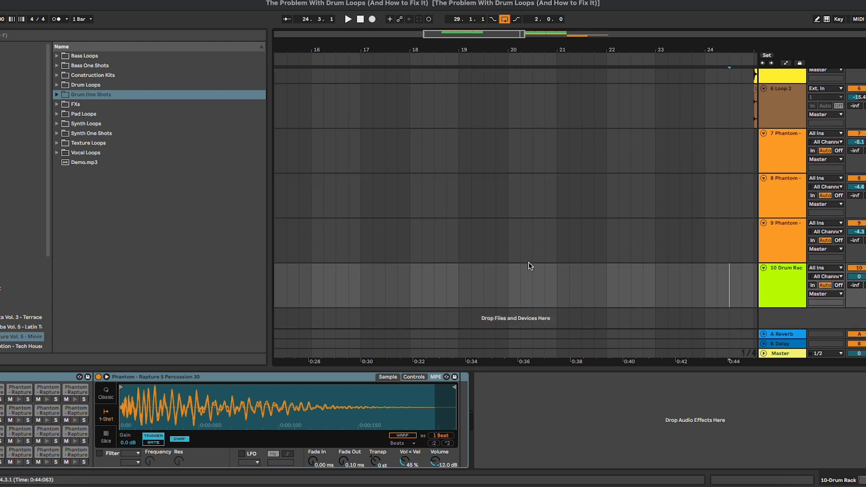
drag(757, 282, 782, 198)
scroll(676, 215, down, 3)
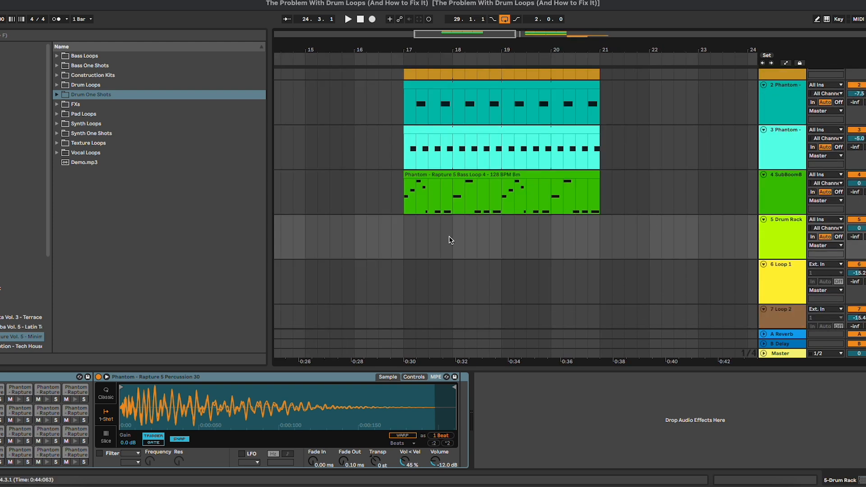
- Copy the Bass percussion clip from track 8 to the Drum Rack track at bar 17
click(405, 229)
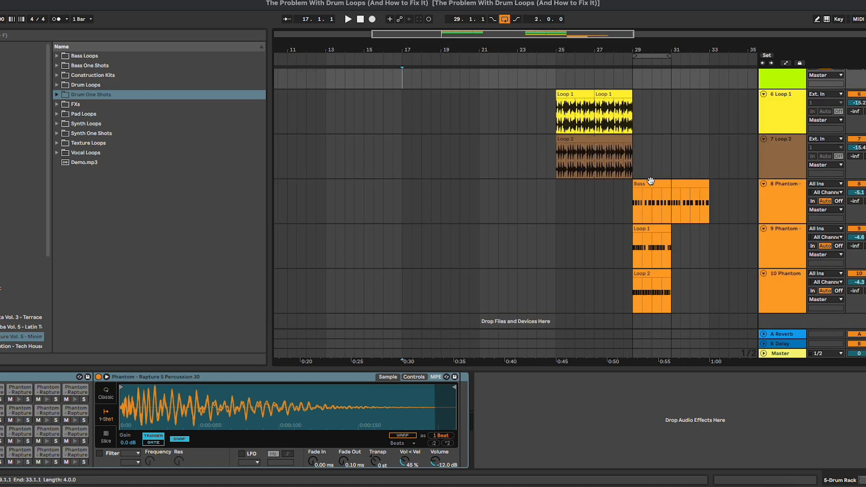
click(671, 201)
scroll(480, 158, up, 3)
click(404, 180)
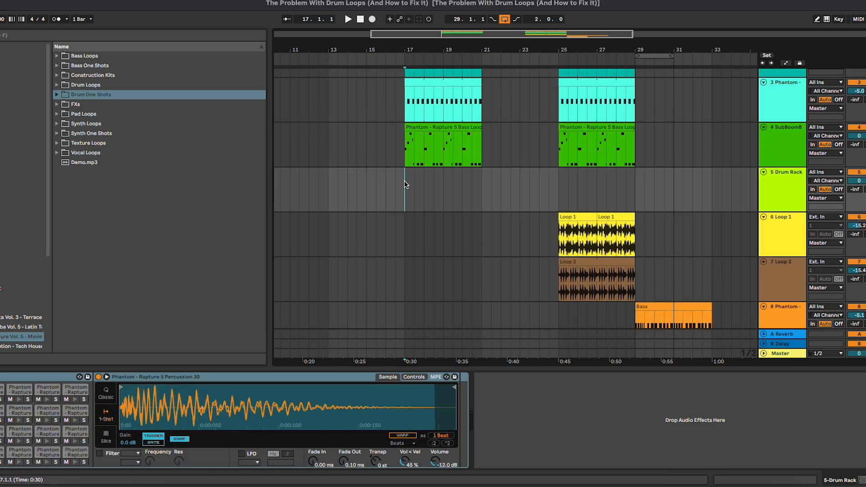
key(ctrl+v)
- Open the copied Drum Rack clip in the note editor and deactivate all of its C3 notes
click(425, 173)
click(355, 392)
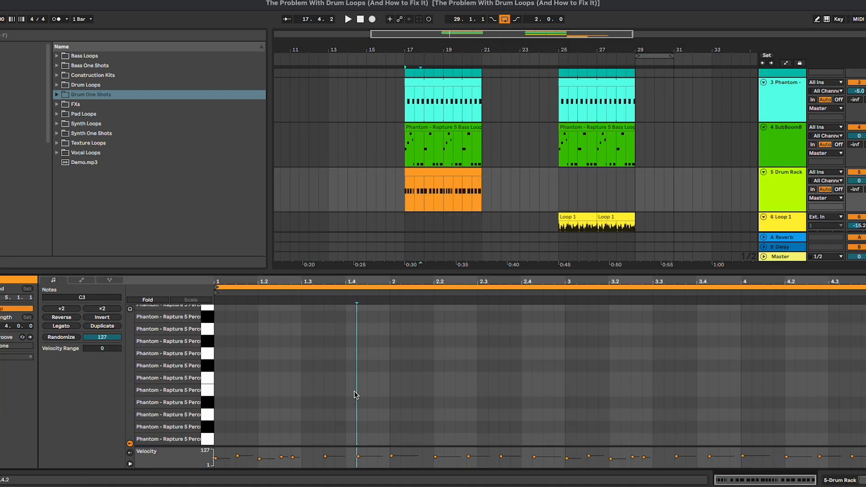
key(ctrl+a)
scroll(312, 346, up, 3)
key(0)
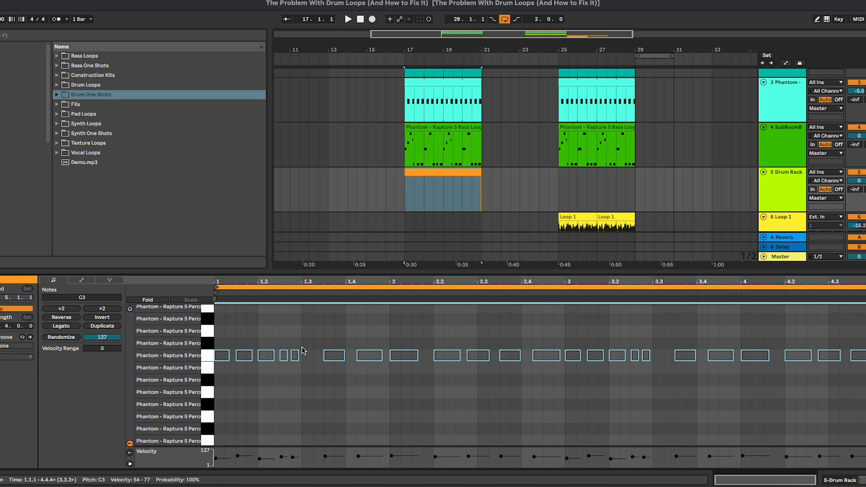
drag(224, 341, 860, 391)
click(862, 391)
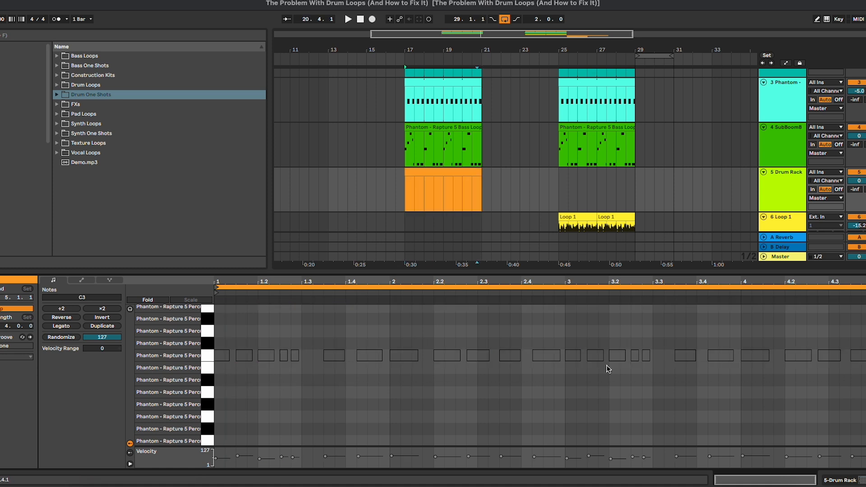
- Select the Drum Rack clip and set the arrangement loop to its length, bars 17 to 21
scroll(426, 339, up, 1)
click(441, 174)
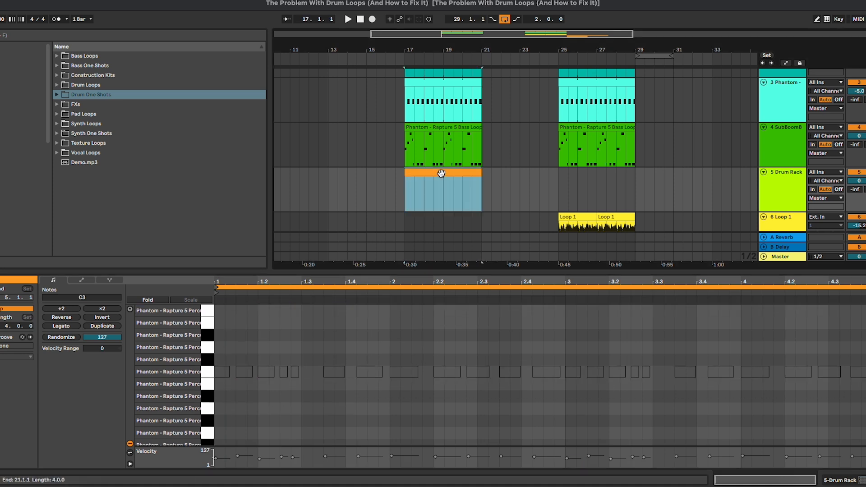
key(ctrl+l)
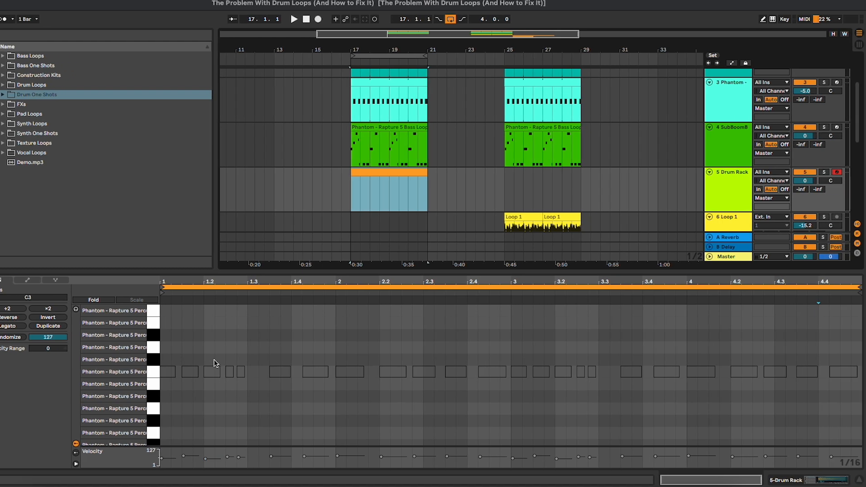
- Reactivate the C3 notes at 1.2.4, 1.4.2, 2.2.4 and 2.4.2, auditioning the pattern along the way
drag(239, 359, 251, 398)
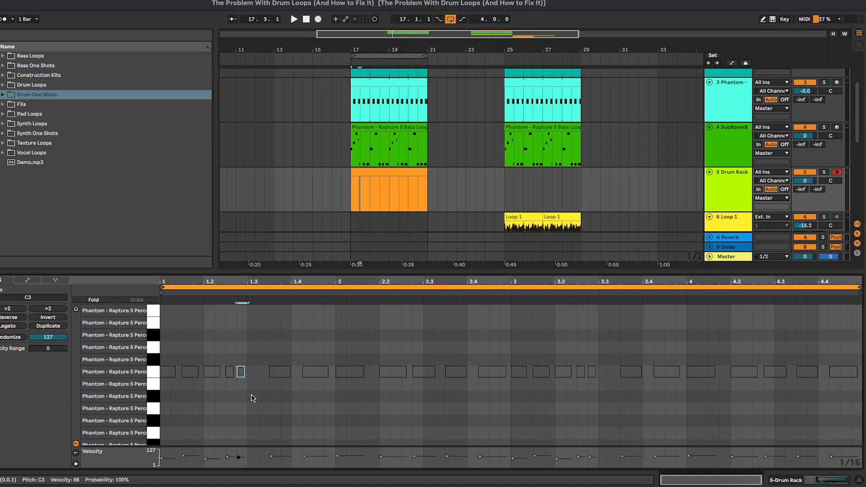
key(0)
drag(313, 357, 319, 410)
key(space)
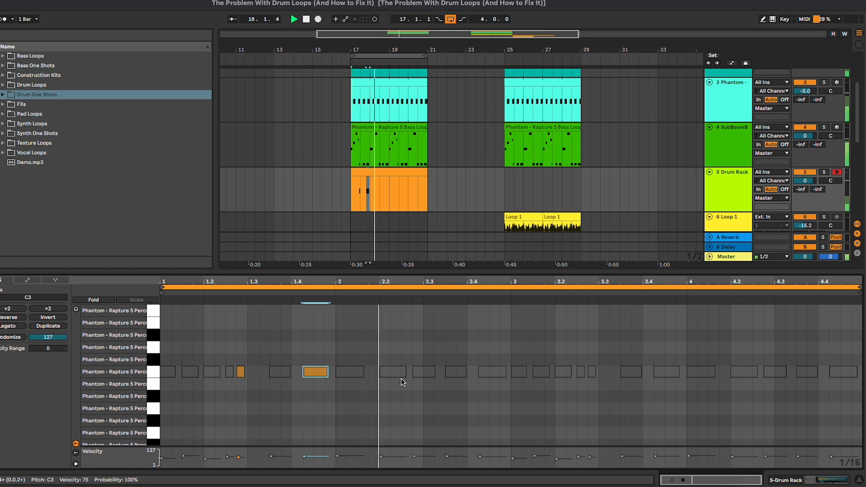
drag(419, 359, 428, 399)
key(0)
key(space)
drag(492, 356, 491, 383)
key(0)
key(space)
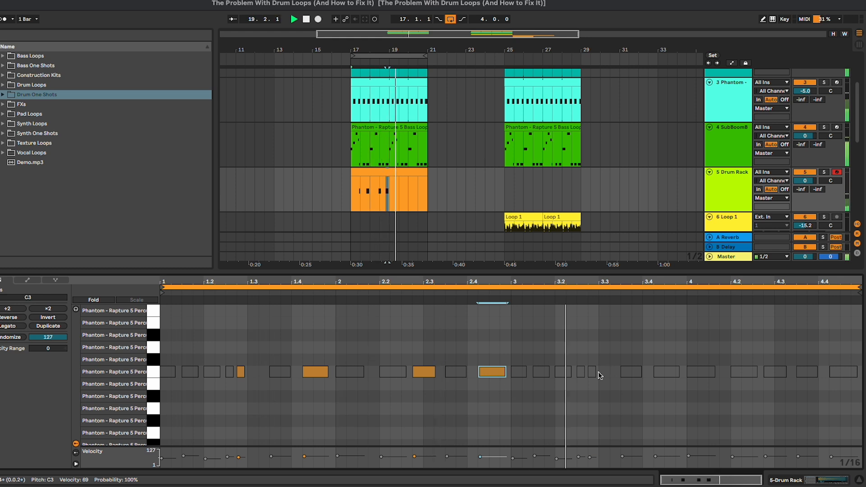
- Shorten the clip's loop to its first two bars and play the pattern with the beat
drag(857, 287, 509, 311)
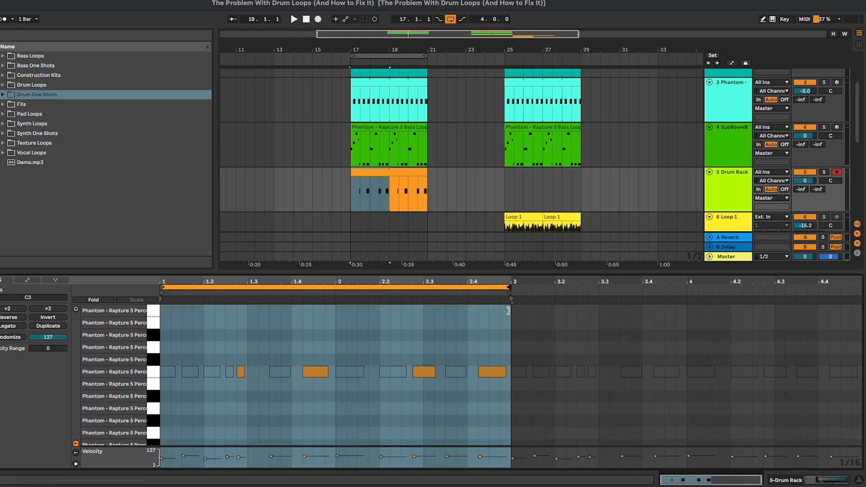
key(space)
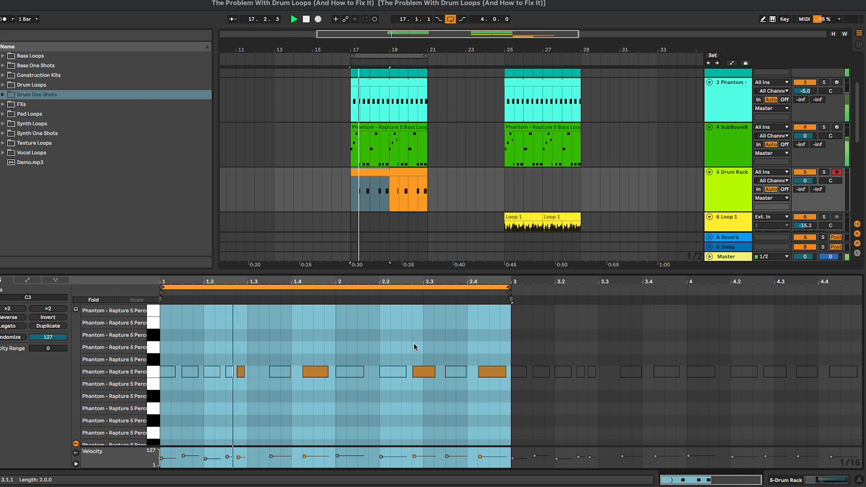
click(414, 339)
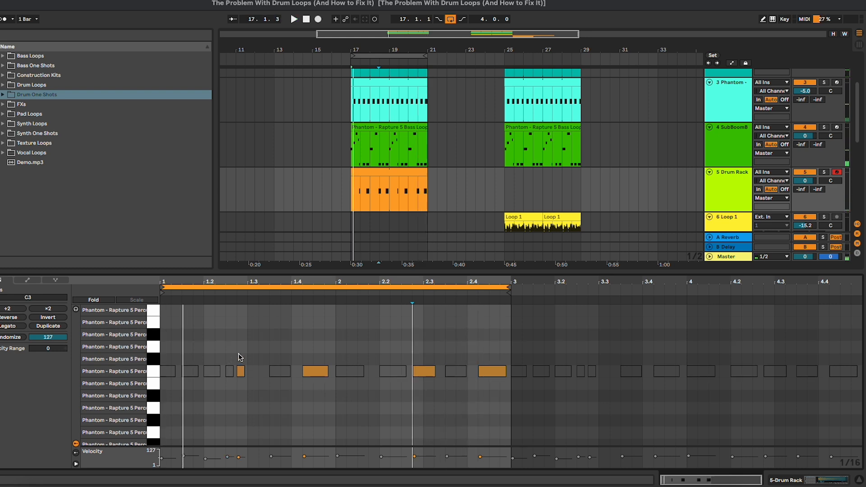
- Add a one-sixteenth percussion note with velocity 58 on A2 at 1.4.3 while the beat plays
scroll(292, 357, up, 3)
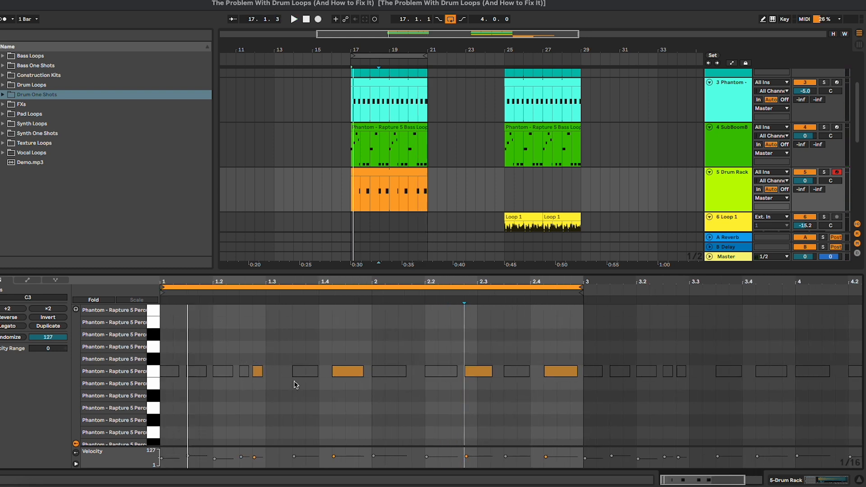
double_click(363, 396)
key(space)
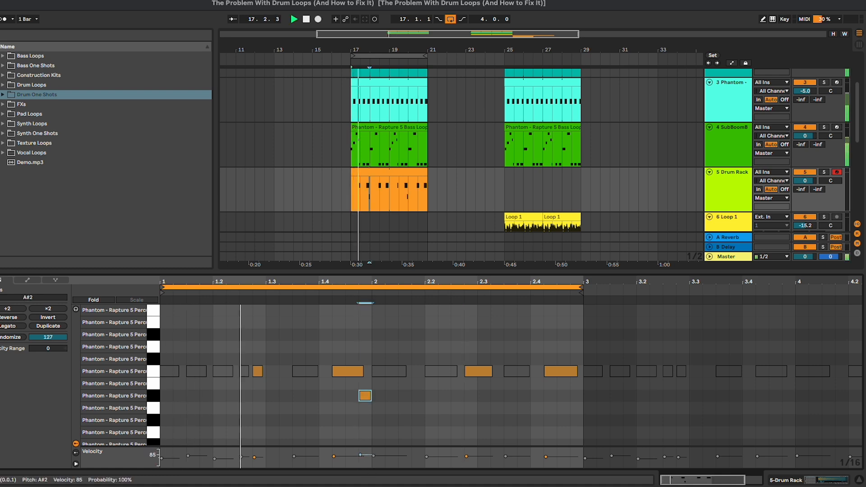
drag(360, 455, 360, 457)
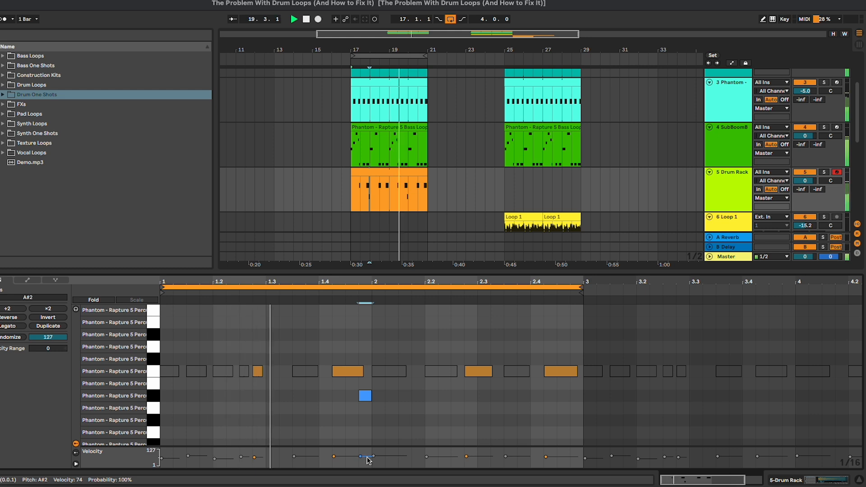
drag(368, 460, 368, 463)
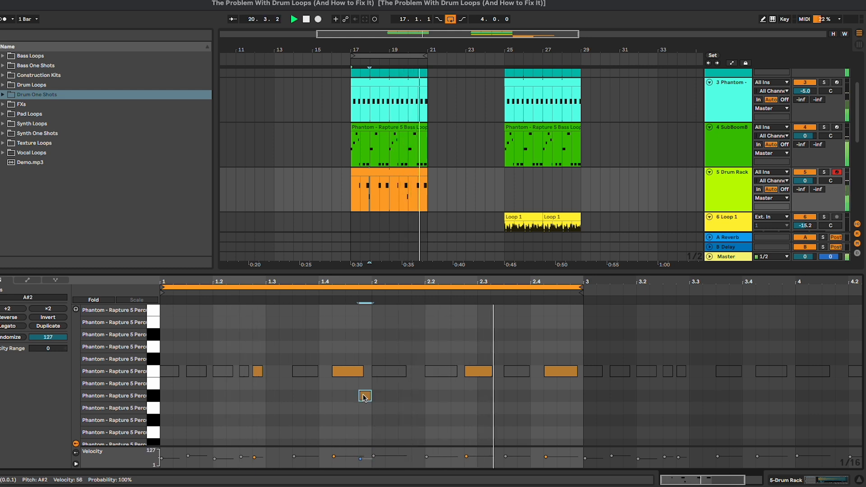
drag(365, 397, 352, 409)
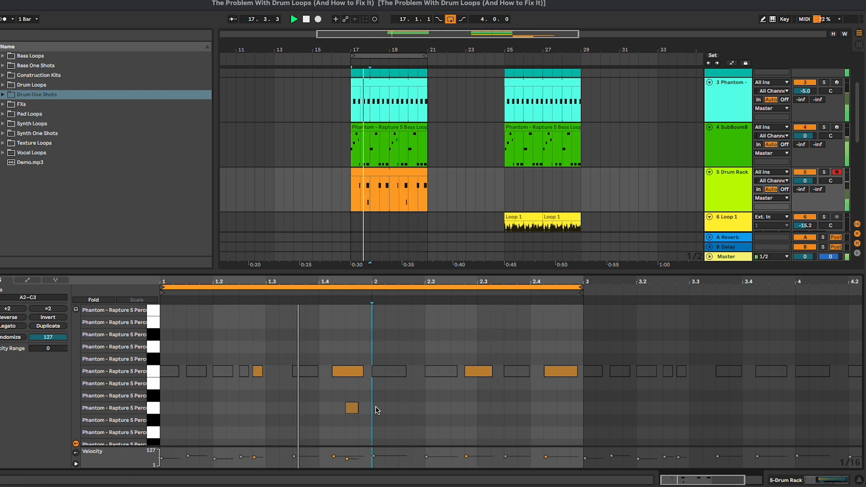
- Add a G2 note at 2.3.4 with velocity 54 and an A2 note at 2.4.3, and stop playback
scroll(375, 417, down, 2)
double_click(523, 388)
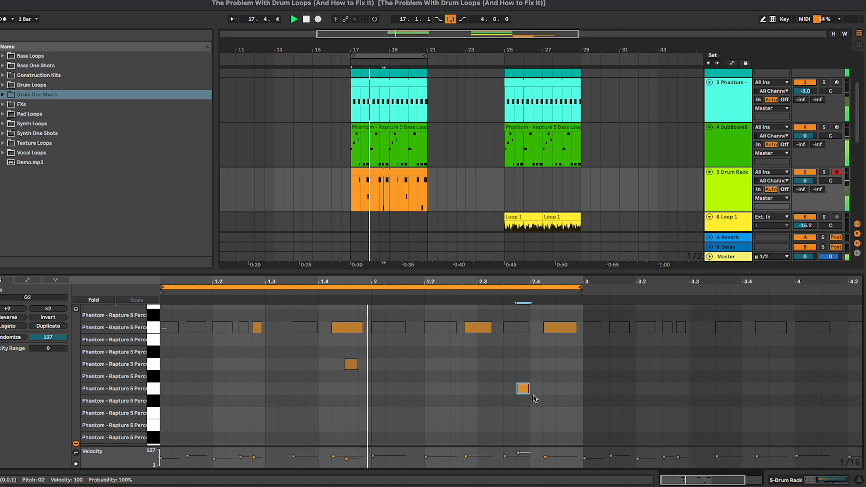
drag(518, 453, 518, 459)
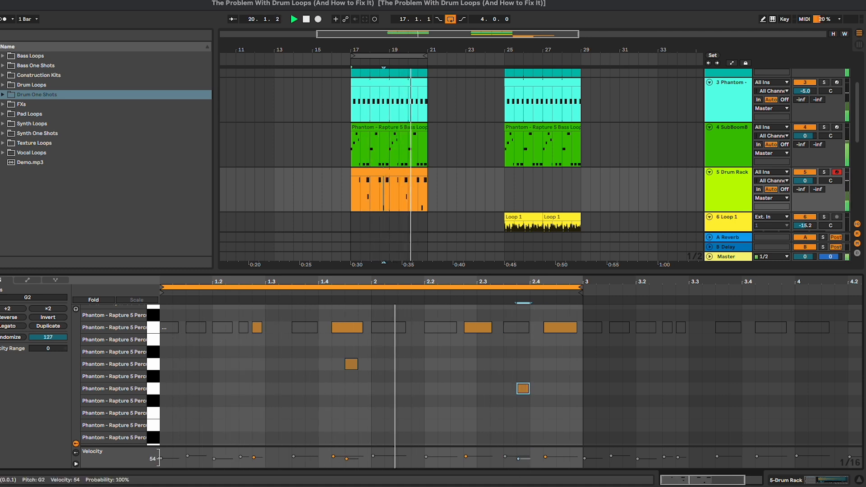
click(530, 407)
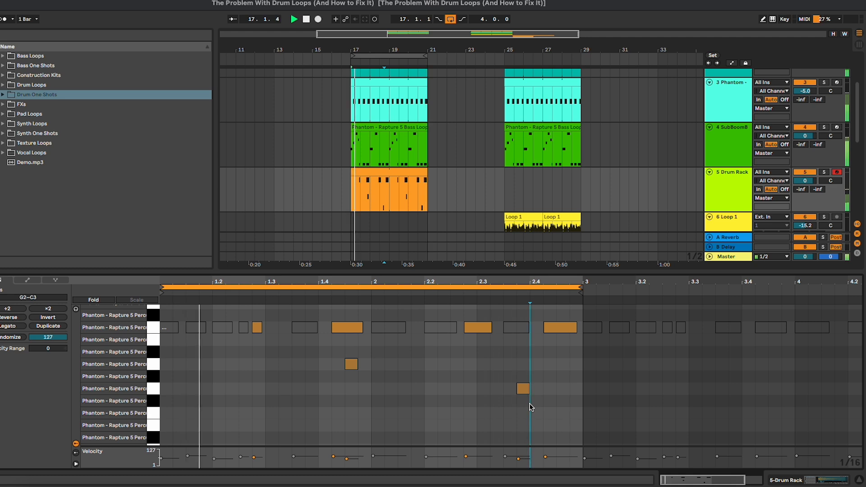
double_click(565, 364)
click(559, 375)
scroll(425, 376, up, 1)
key(space)
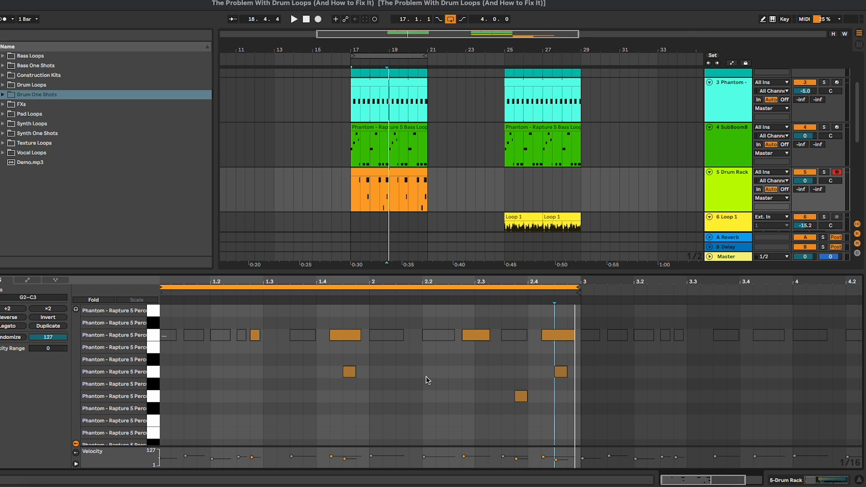
- Highlight every note on the C3 row to examine the original rhythm, and clear the selection
scroll(417, 377, left, 1)
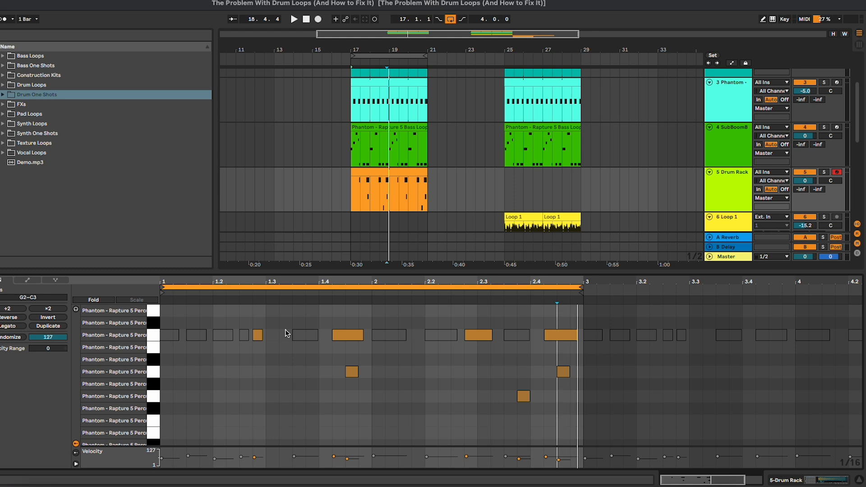
click(148, 337)
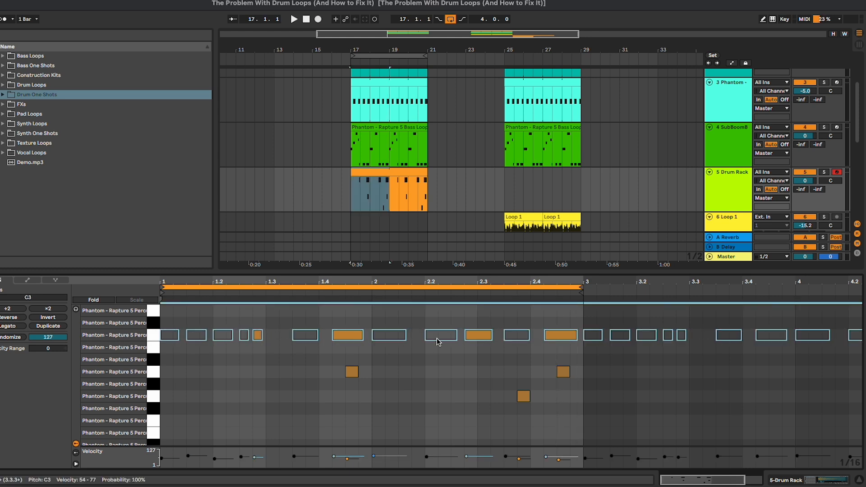
click(297, 409)
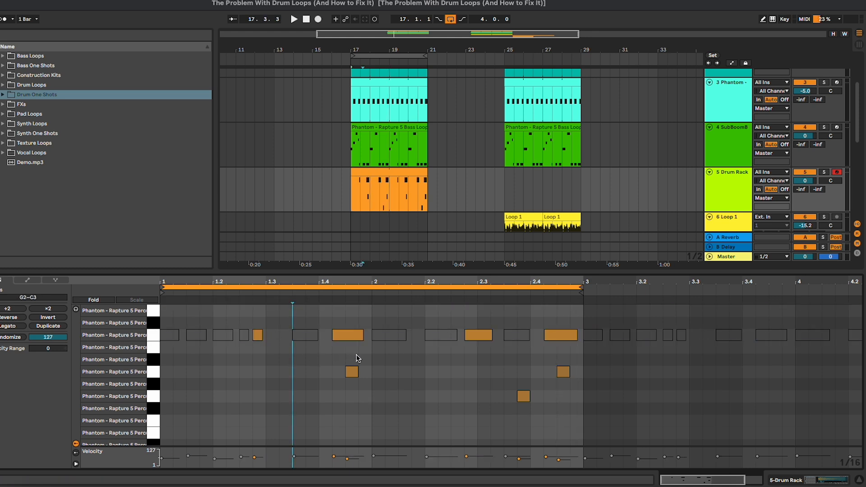
- Move the active C3 notes at 1.4.2 and 2.4.2 up to D3 and the one at 2.2.4 to E3, checking by playback
scroll(446, 373, up, 3)
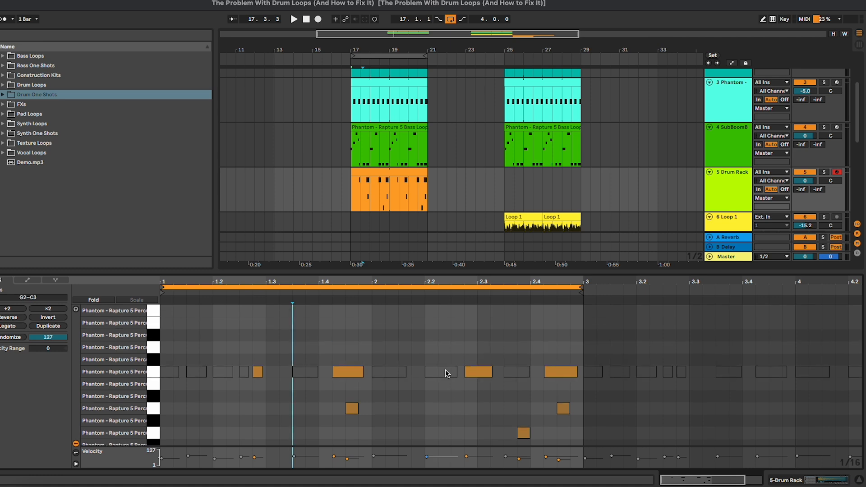
double_click(348, 360)
drag(347, 359, 349, 353)
drag(478, 372, 477, 323)
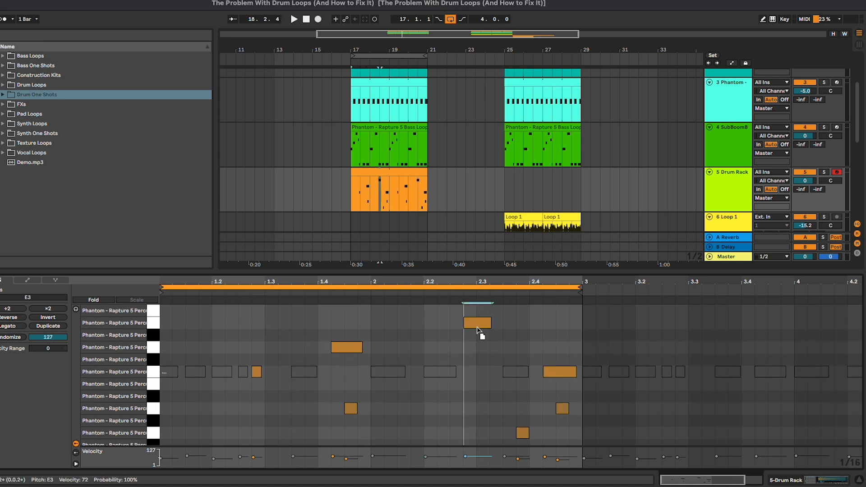
drag(560, 372, 560, 335)
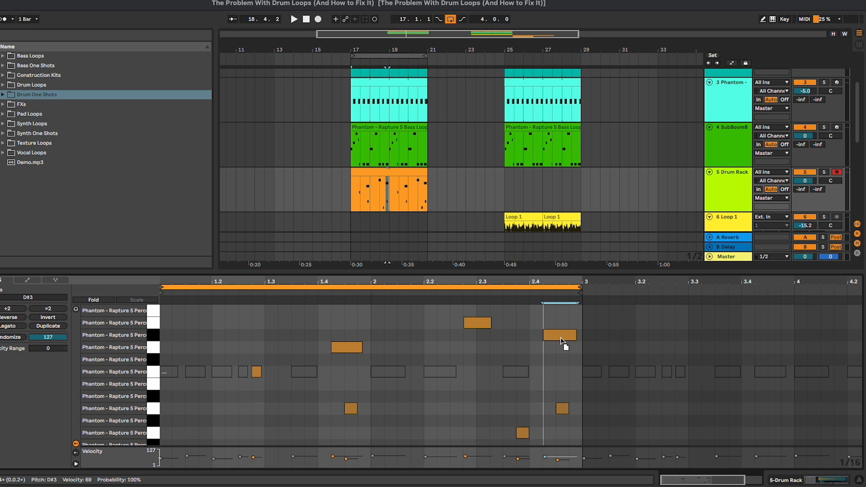
click(551, 369)
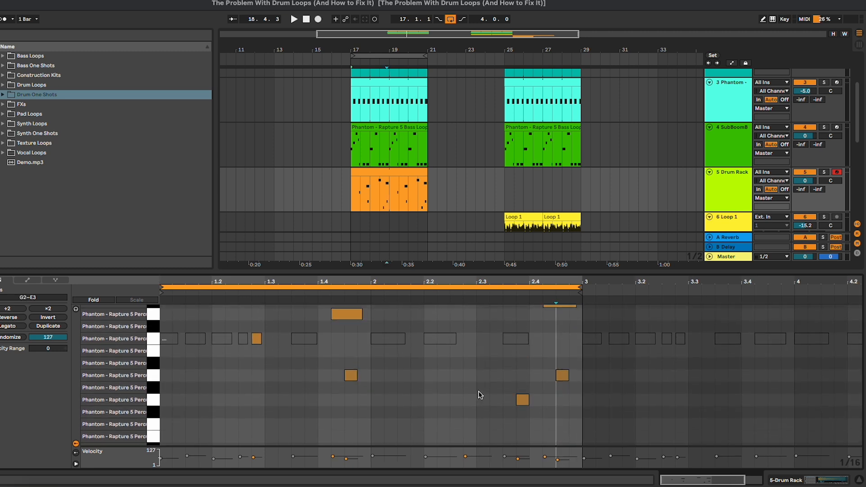
key(space)
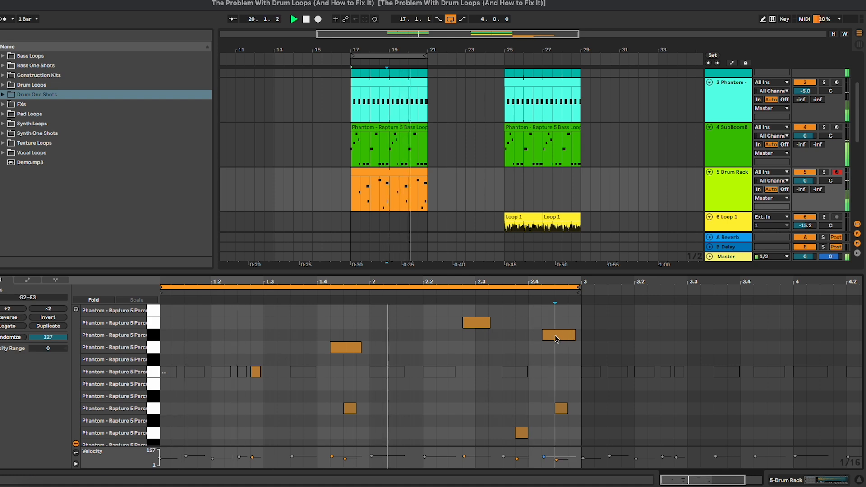
drag(555, 335, 556, 347)
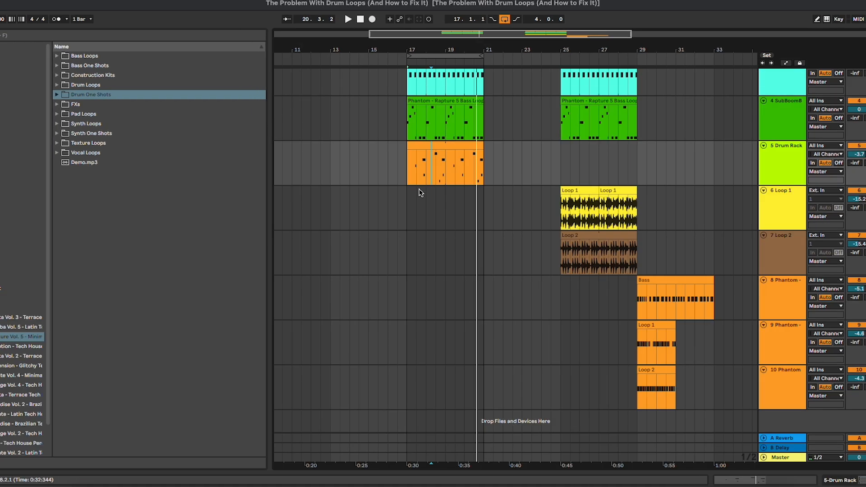
- Compare the new Drum Rack pattern at bars 17 to 21 with the audio loop section at bars 25 to 29
key(plus)
scroll(418, 192, up, 3)
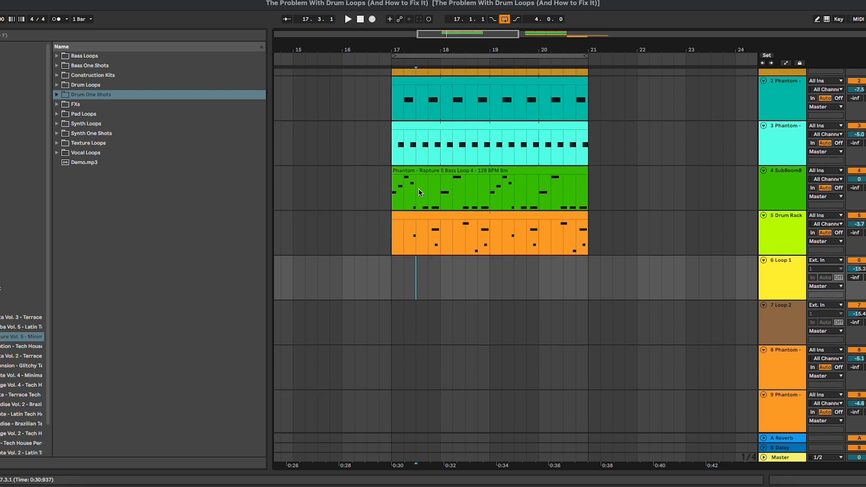
scroll(437, 191, up, 2)
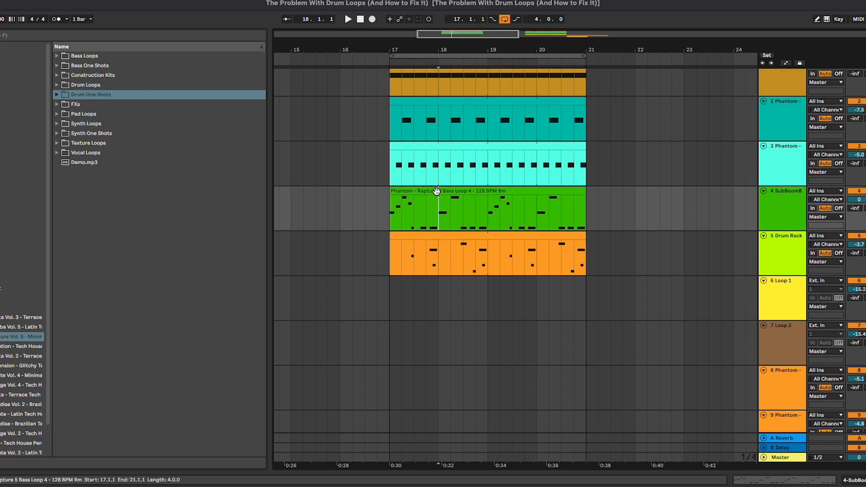
key(minus)
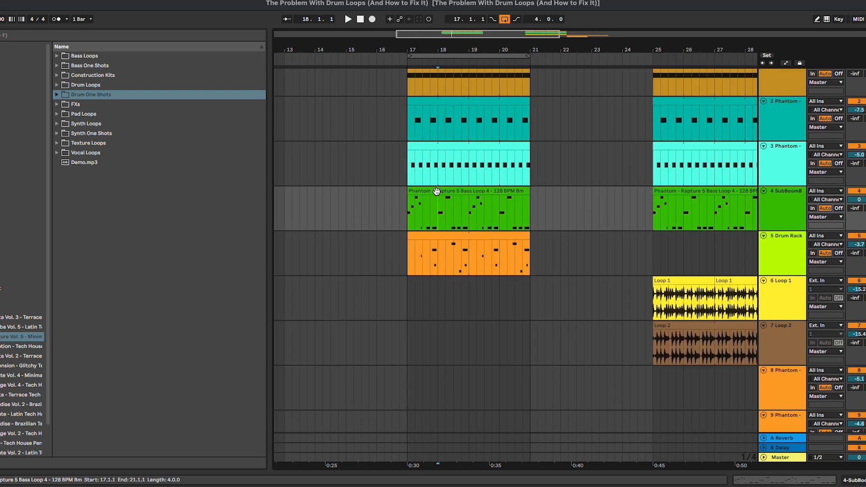
scroll(436, 191, up, 1)
scroll(432, 191, right, 3)
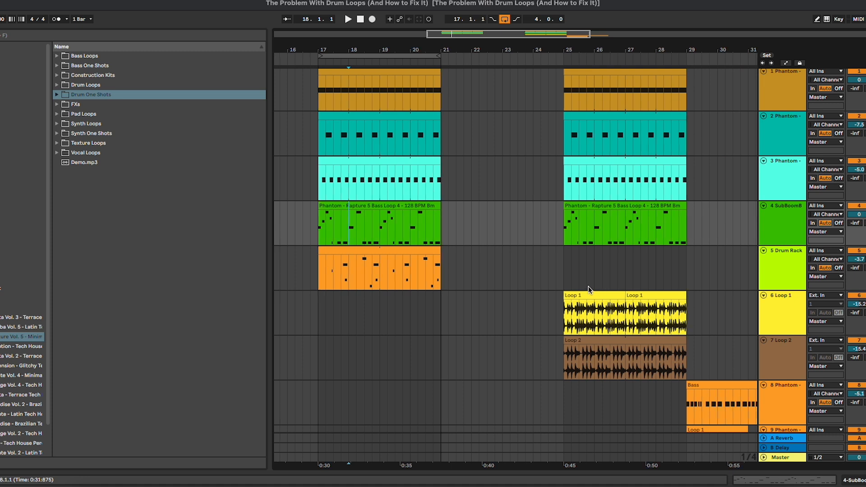
drag(572, 279, 664, 314)
click(671, 318)
scroll(437, 187, down, 1)
scroll(437, 185, left, 2)
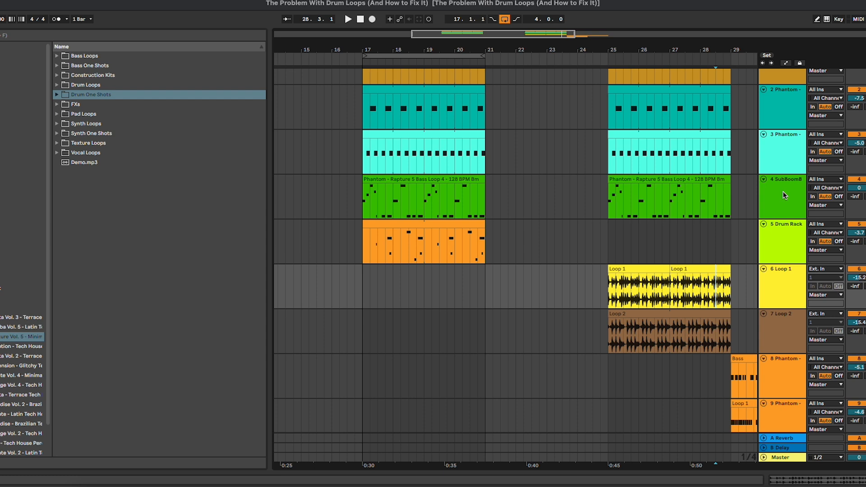
- Search the grooves for "mpc" and commit the Swing MPC 3000 16ths 61 groove to the bass clip at bar 17
click(26, 230)
click(88, 35)
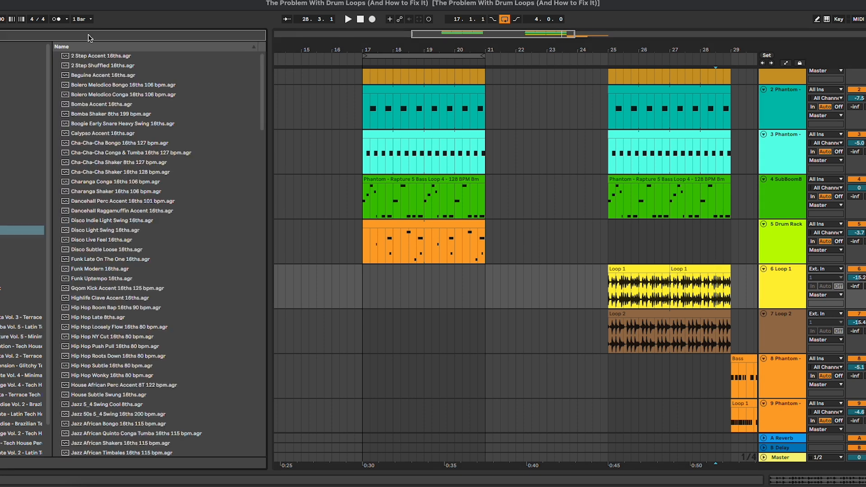
text(mpc)
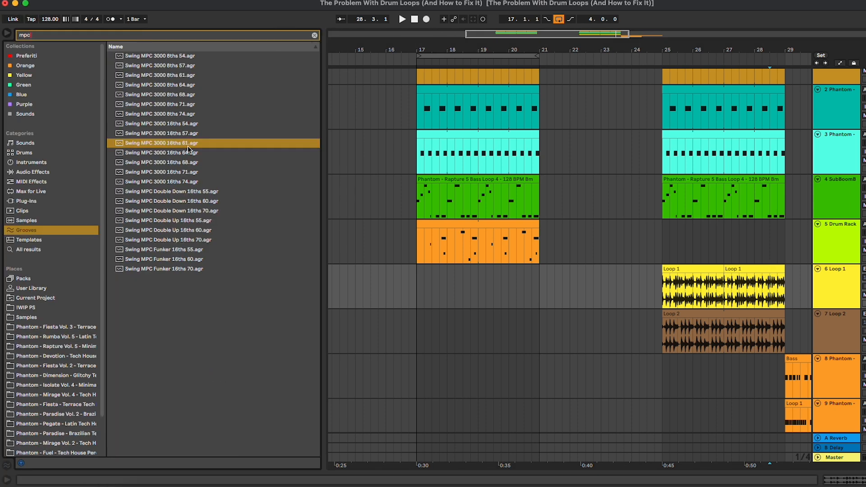
double_click(463, 188)
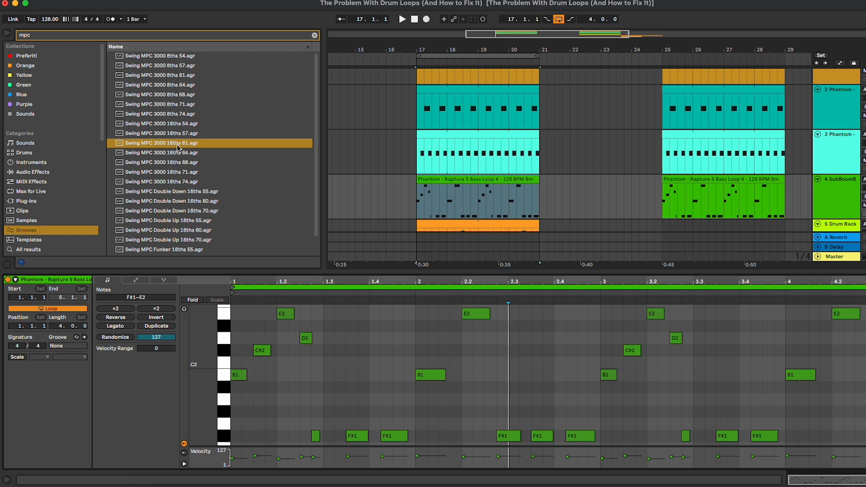
drag(143, 257, 79, 346)
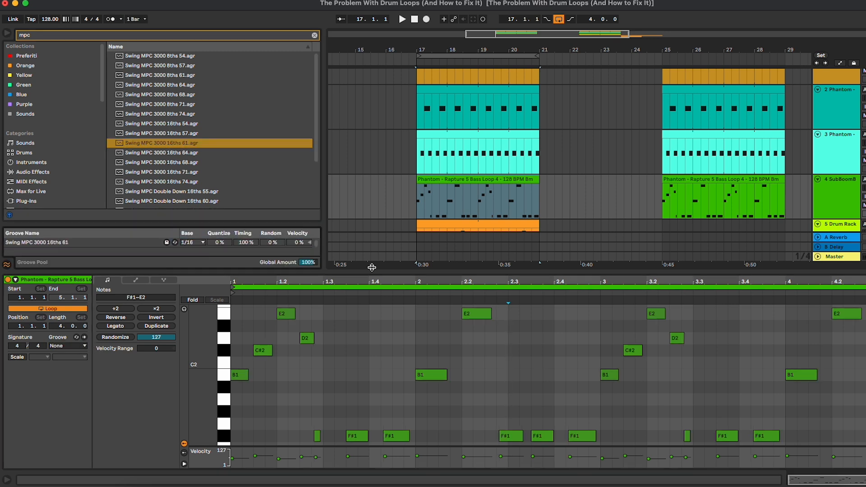
- Apply the Swing MPC 3000 16ths 61 groove to the Drum Rack clip at bar 17
scroll(460, 194, down, 2)
click(459, 193)
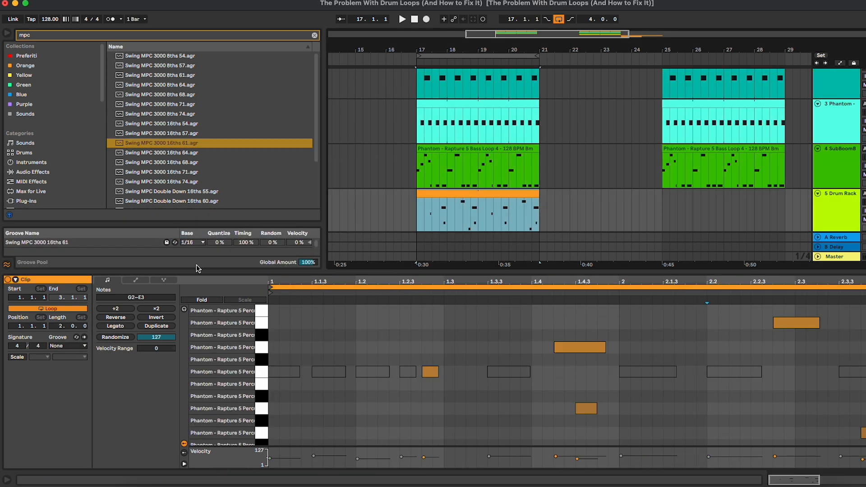
drag(177, 145, 92, 381)
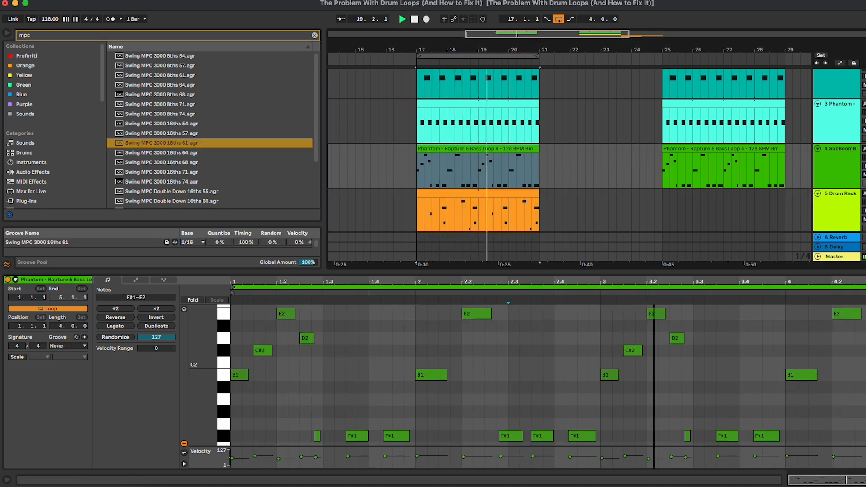
- Move both Loop 1 audio clips from bar 25 to bar 17, beneath the Drum Rack clip
key(alt+super+l)
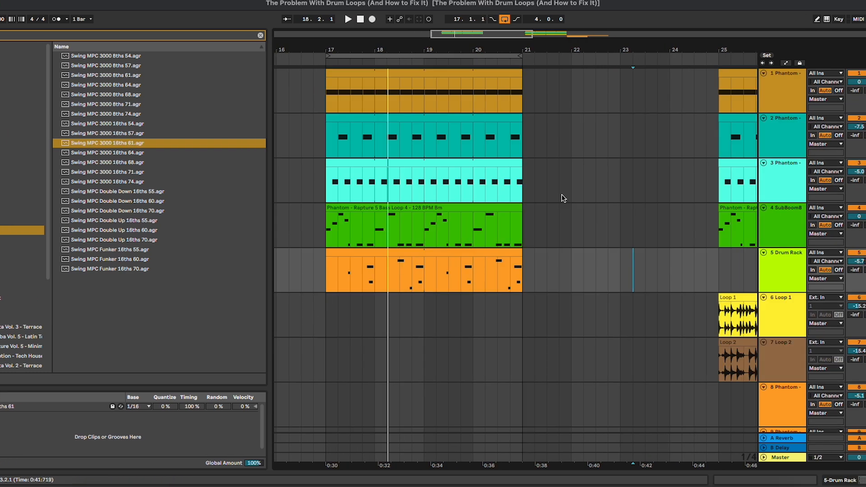
key(minus)
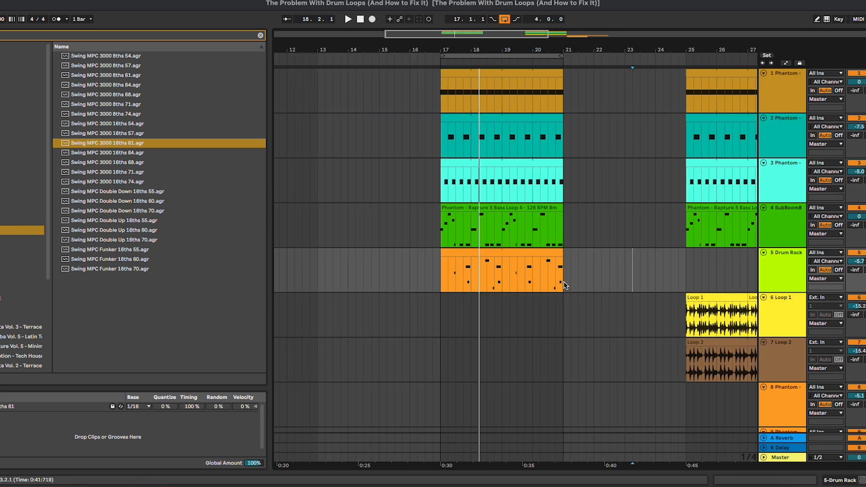
scroll(564, 285, right, 3)
scroll(562, 282, right, 1)
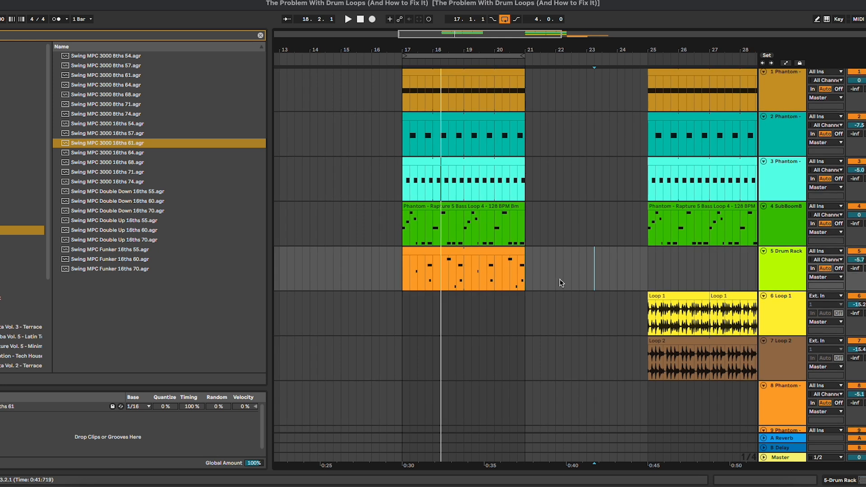
click(451, 247)
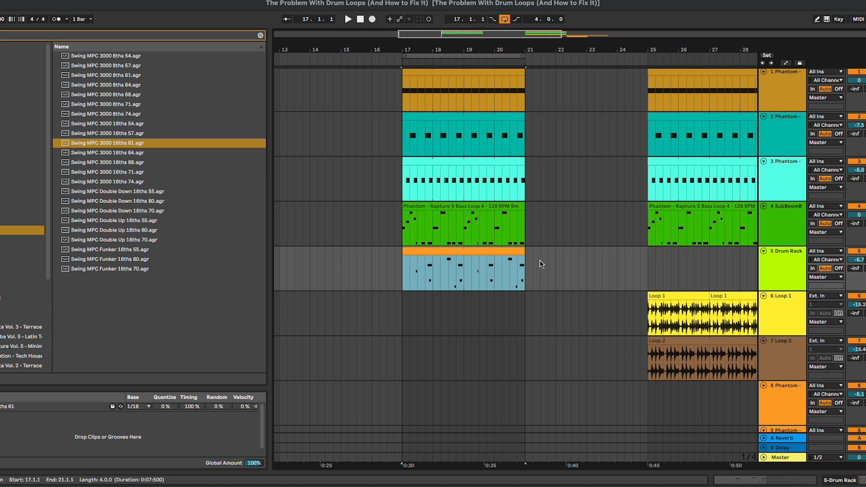
scroll(539, 260, down, 2)
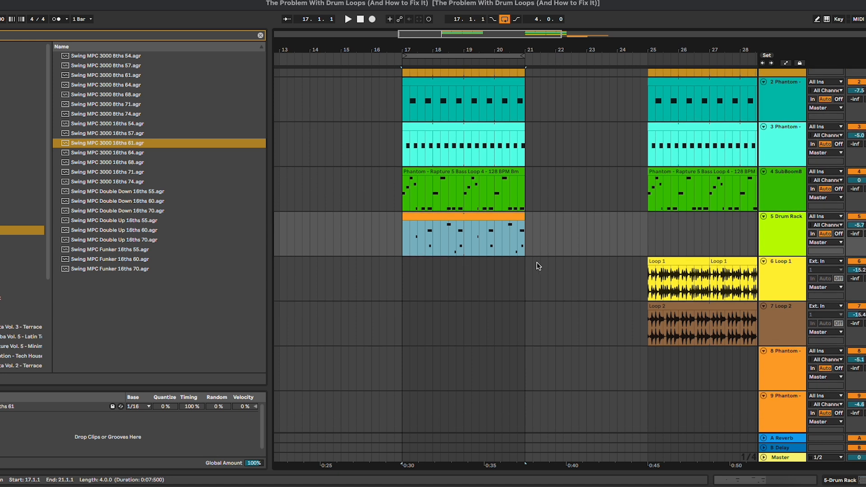
click(665, 263)
scroll(665, 263, right, 3)
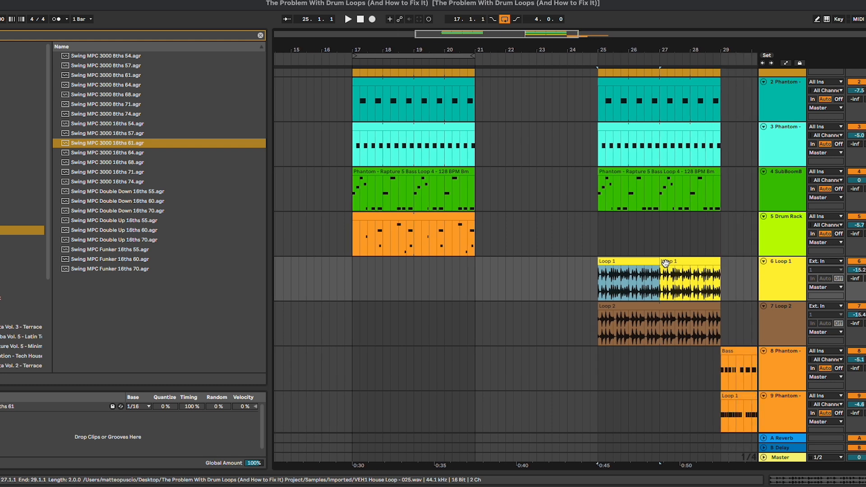
shift+click(692, 263)
drag(682, 263, 440, 266)
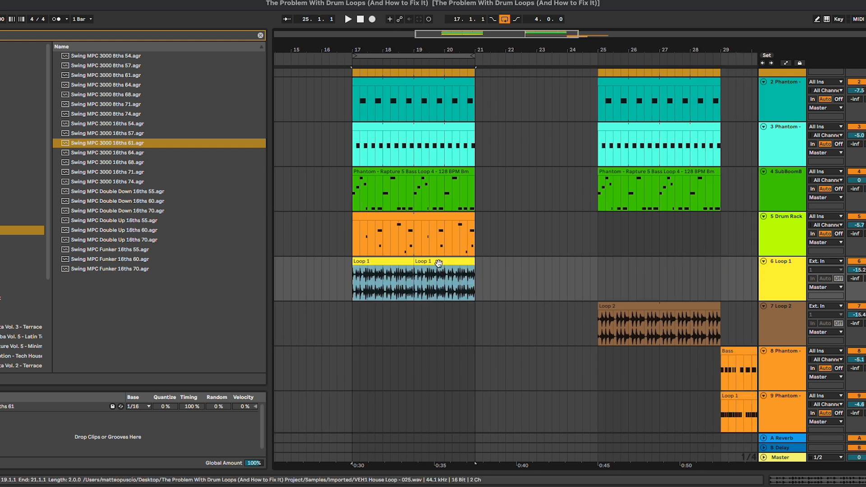
- Extend the first Loop 1 clip to bar 21 and commit the Swing MPC 3000 16ths 61 groove to it
key(plus)
scroll(439, 262, left, 2)
scroll(438, 264, up, 2)
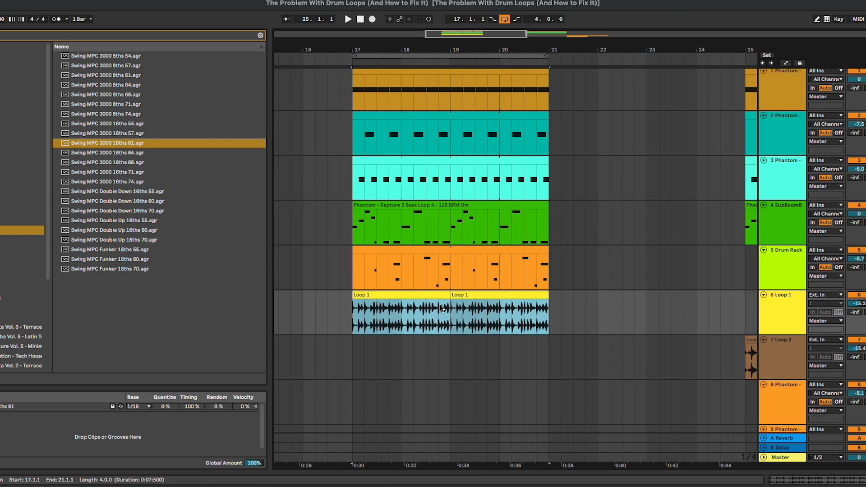
double_click(435, 295)
drag(450, 191, 549, 193)
click(31, 337)
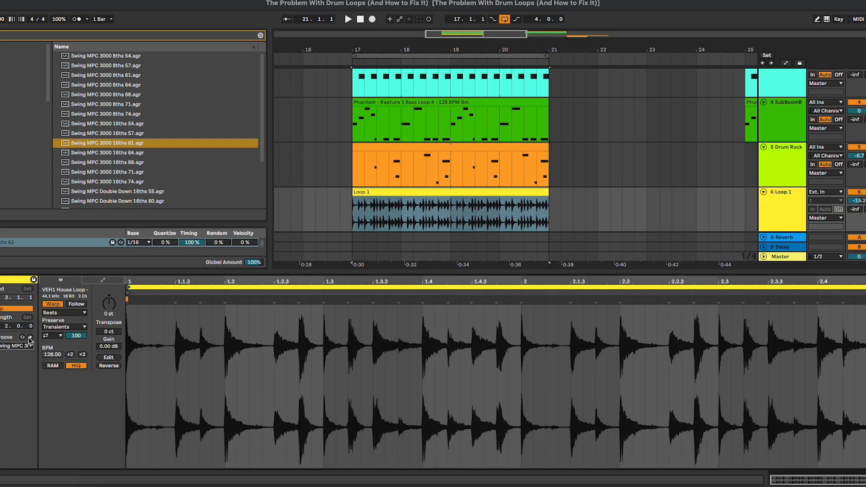
- Play the section at bar 17 and set the Loop 1 track's volume to -16.5 dB
drag(858, 200, 858, 199)
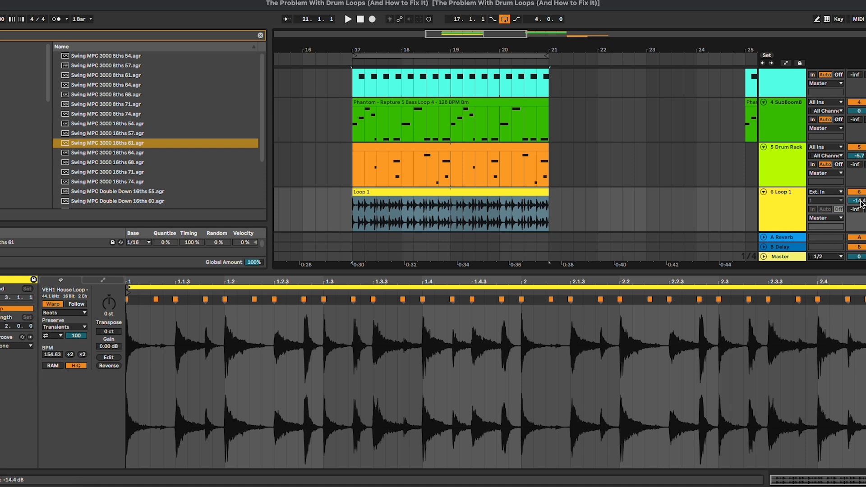
click(390, 191)
key(space)
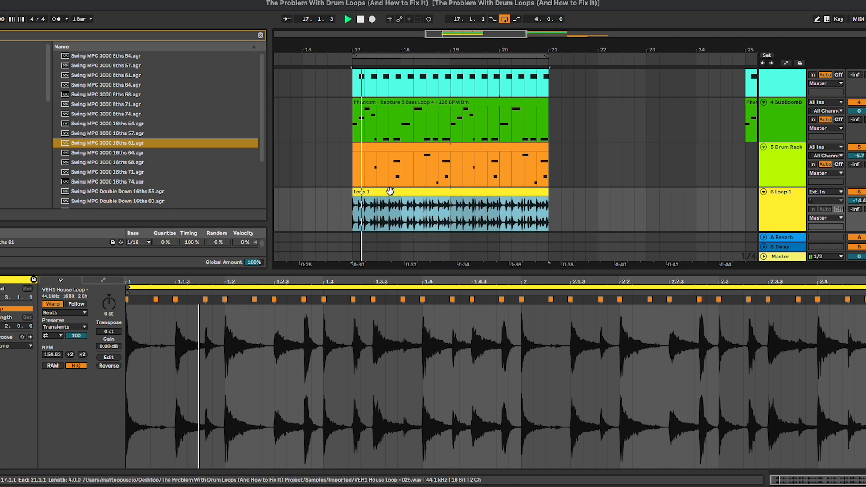
drag(857, 200, 857, 209)
click(787, 209)
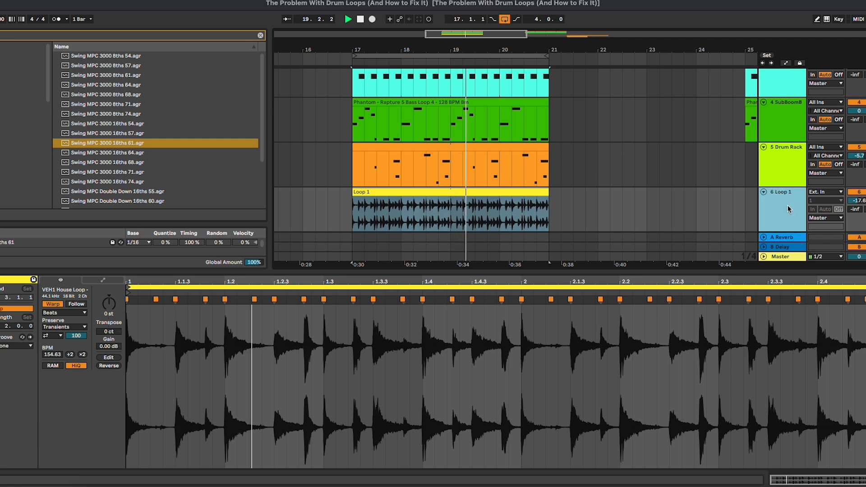
click(789, 209)
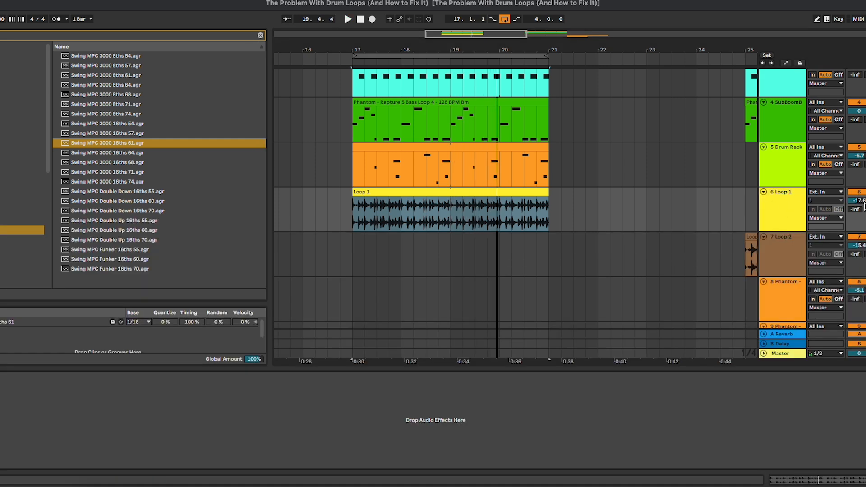
drag(863, 206, 862, 203)
- Show the Loop 1 clip's sample settings and solo the Loop 1 track
click(459, 191)
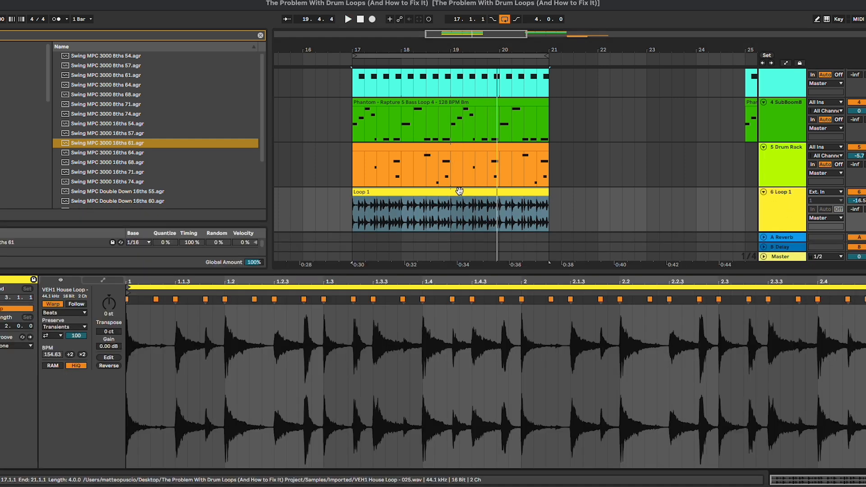
scroll(459, 192, down, 1)
scroll(459, 192, left, 1)
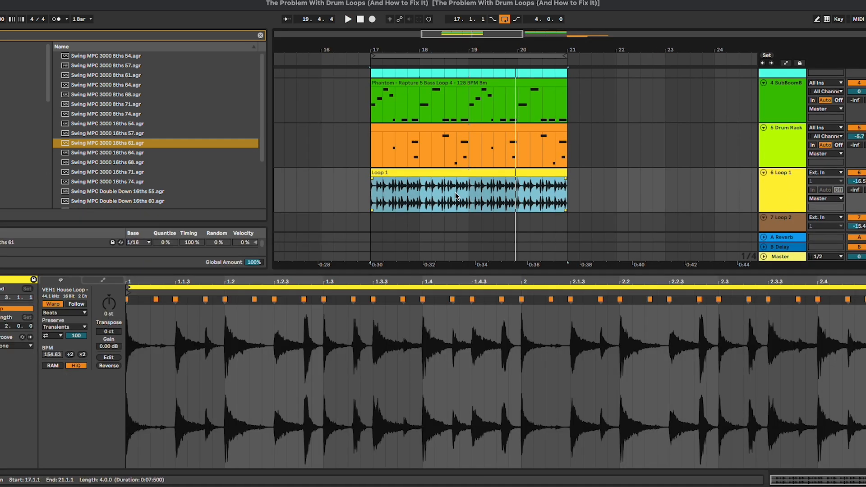
click(790, 188)
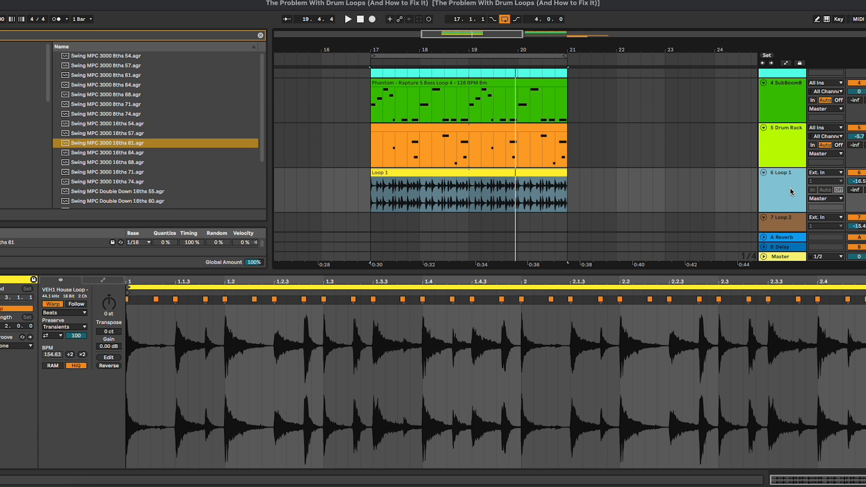
key(s)
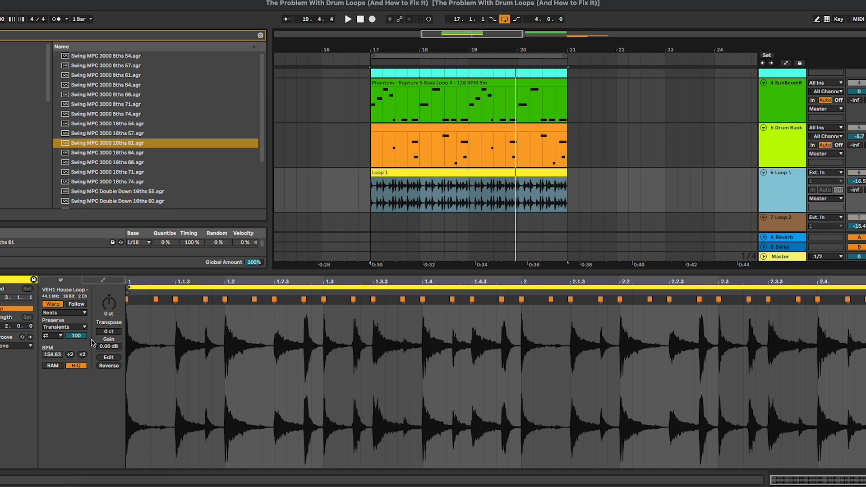
- Turn off transient looping in the Loop 1 clip's Beats warp settings and lower its transient envelope to 16 during playback
click(55, 338)
click(44, 343)
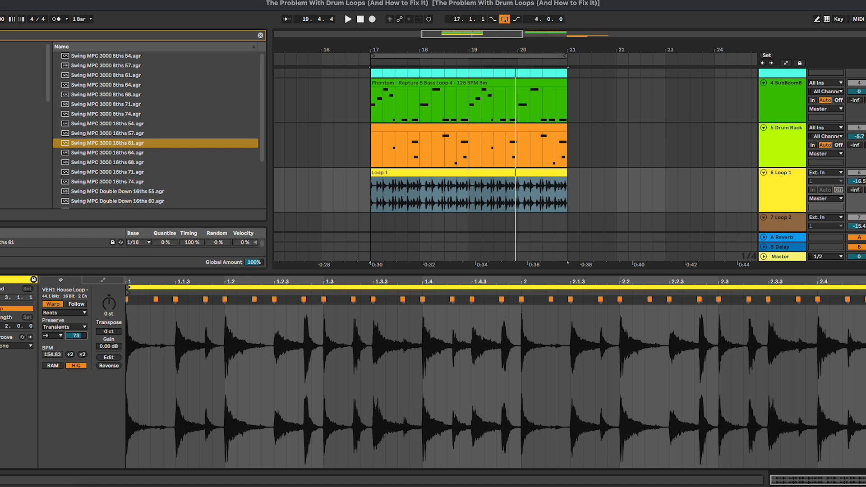
key(space)
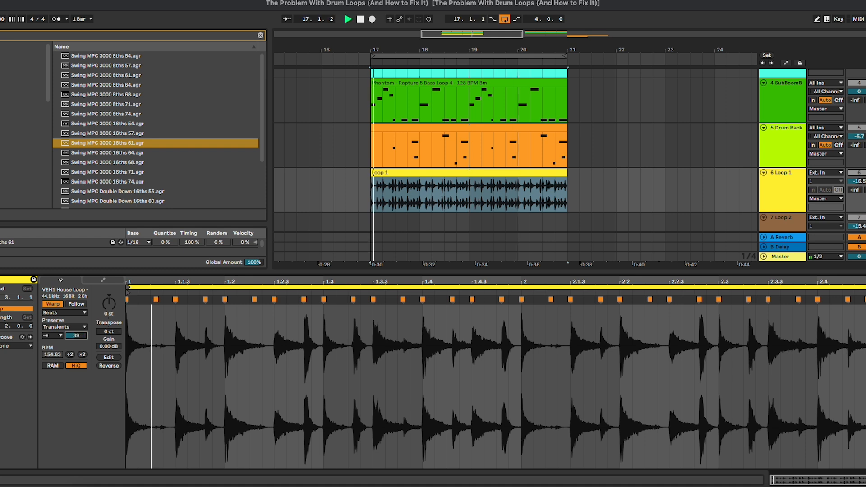
mouse_move(75, 336)
mouse_down()
mouse_move(76, 354)
mouse_move(76, 297)
mouse_move(76, 328)
mouse_up()
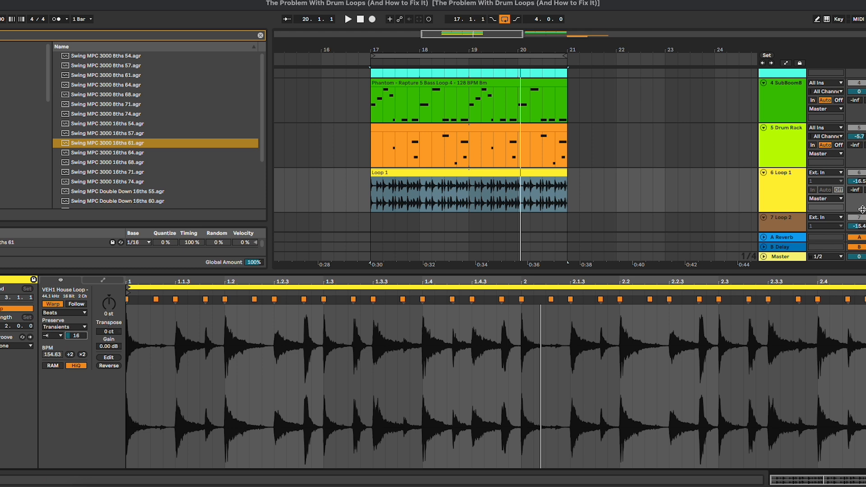
- Unsolo the Loop 1 track and raise its clip's transient envelope to 45 while playing all the tracks
click(790, 190)
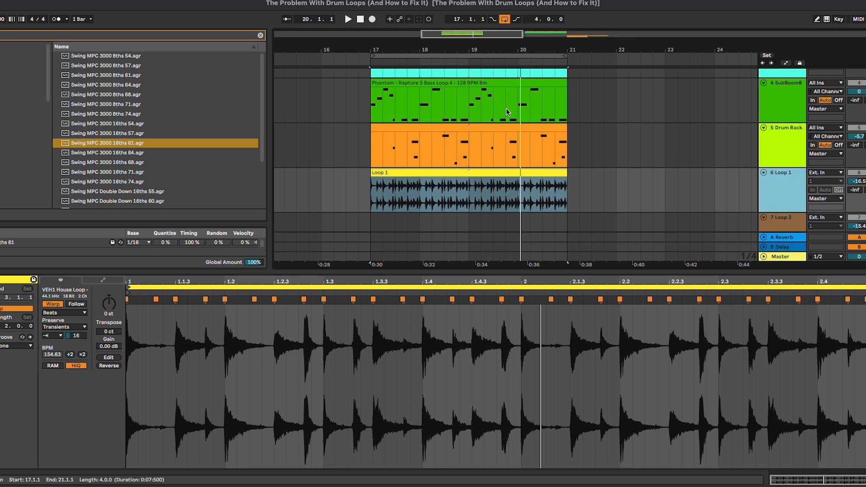
key(space)
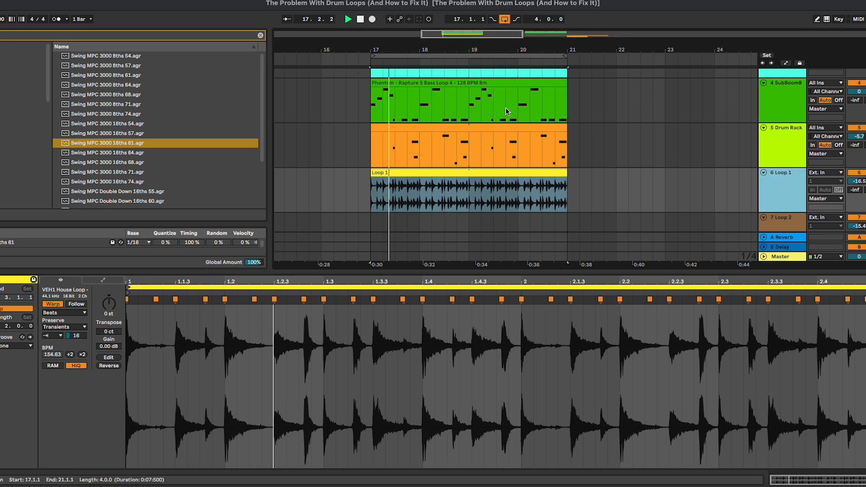
click(76, 335)
drag(76, 335, 76, 326)
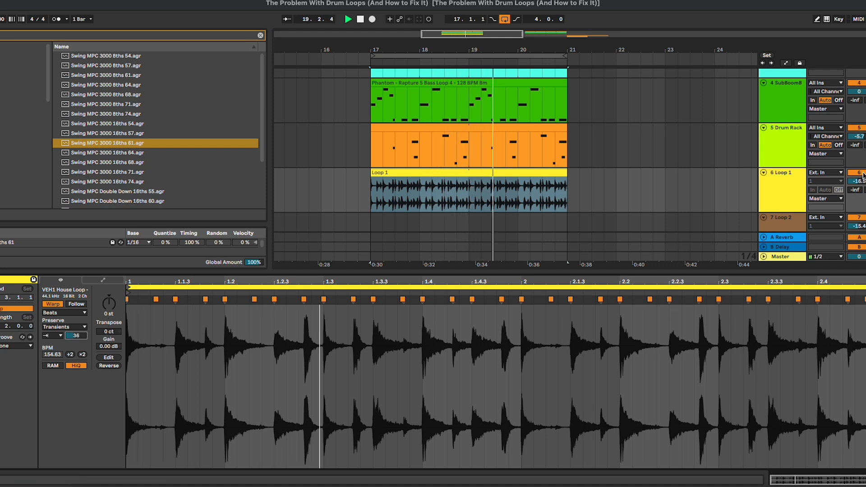
mouse_move(76, 335)
mouse_down()
mouse_move(76, 323)
mouse_move(77, 345)
mouse_up()
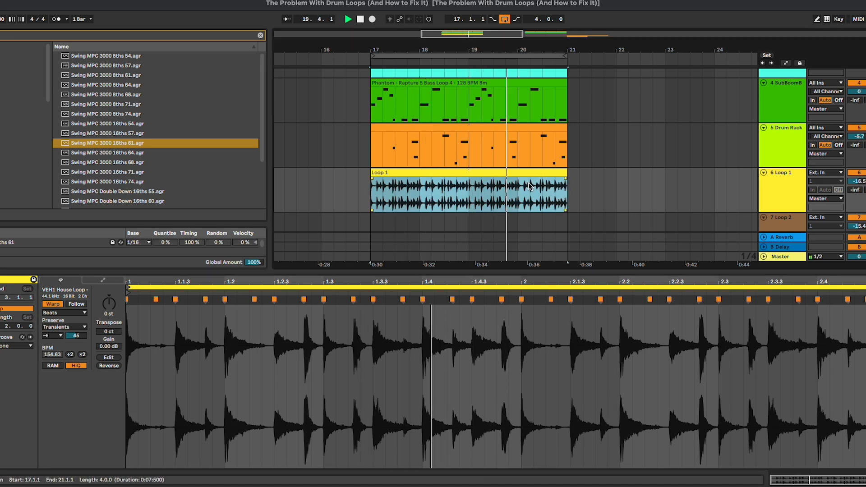
- Stop playback, set the Loop 1 clip's transient envelope to 100, and open the Loop 1 track's device chain
click(786, 186)
scroll(586, 180, left, 4)
scroll(586, 180, up, 3)
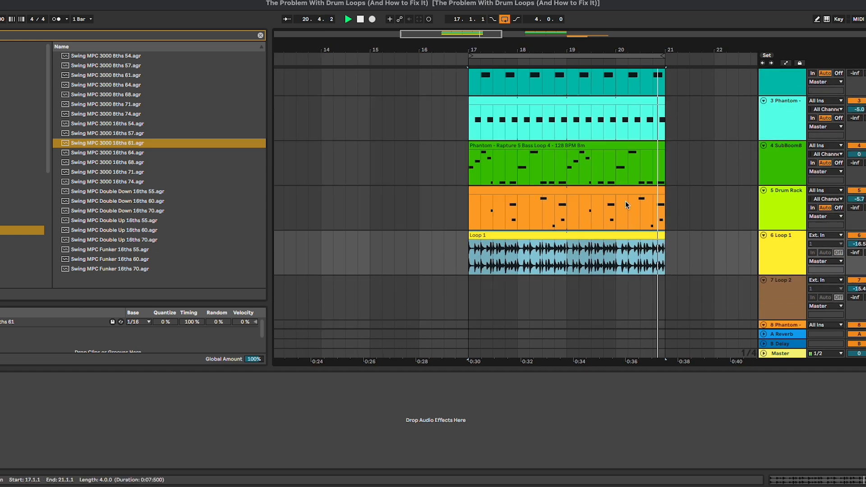
scroll(551, 167, down, 3)
key(space)
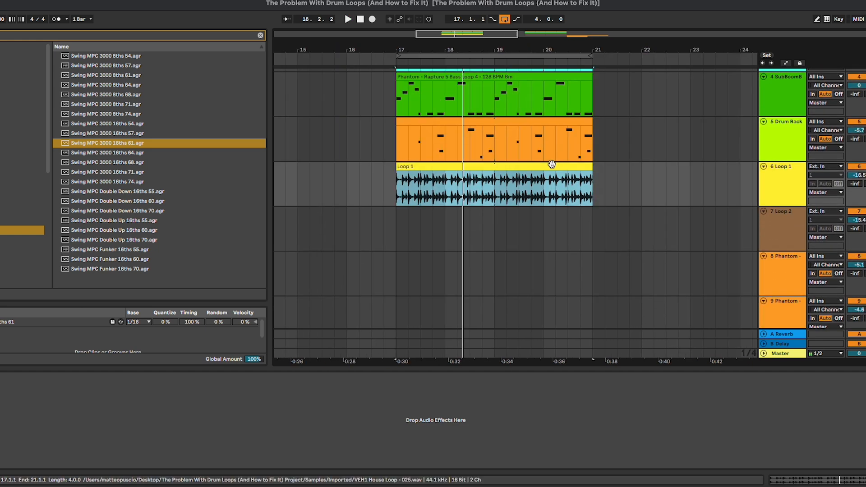
double_click(550, 166)
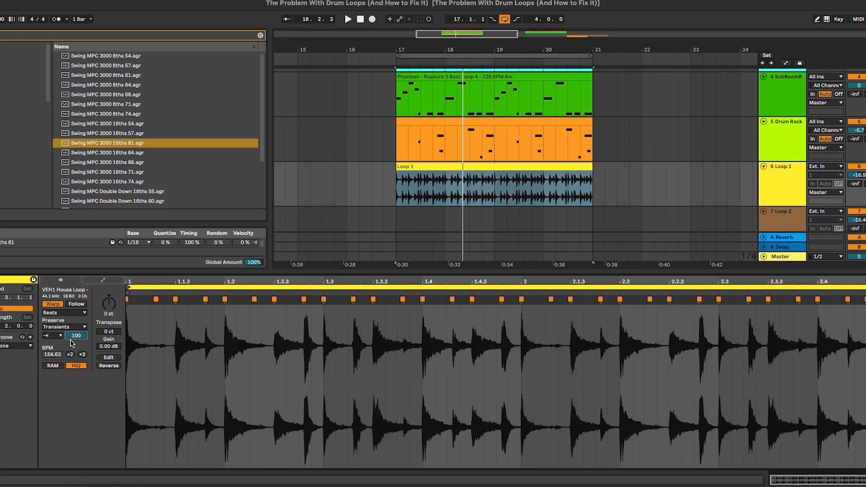
double_click(784, 199)
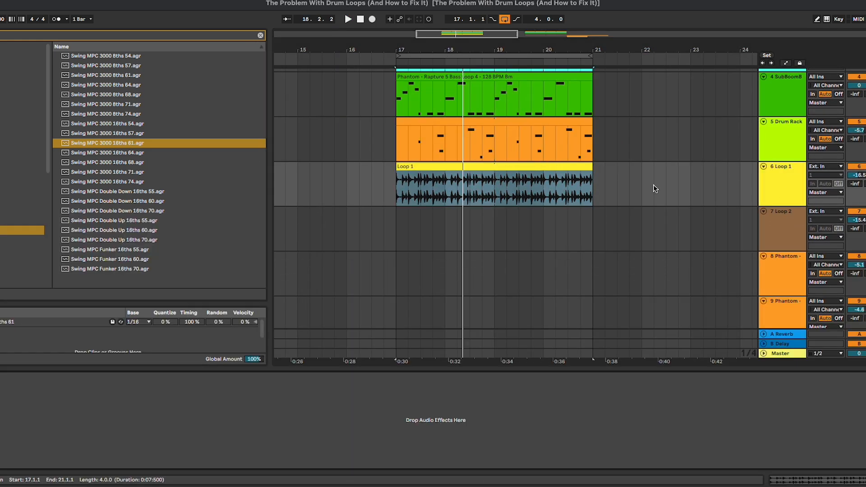
- Add iZotope's Neutron 3 Transient Shaper Audio Unit to the Loop 1 track
click(2, 200)
click(72, 34)
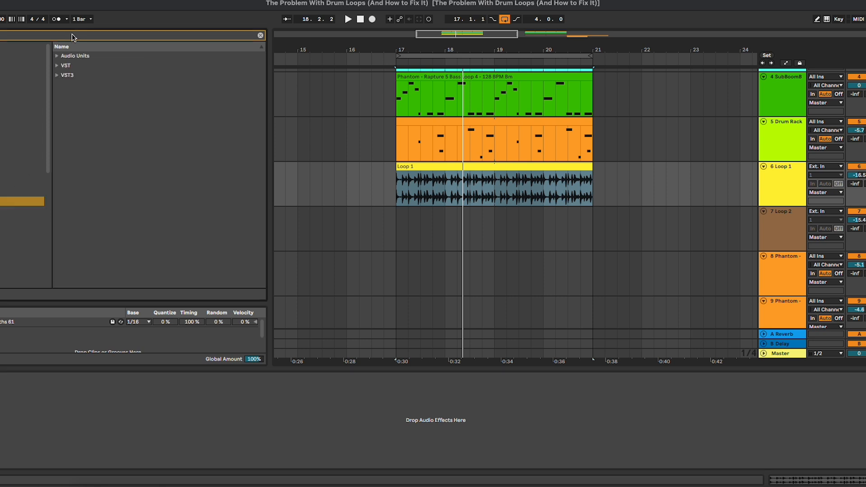
click(75, 57)
click(75, 65)
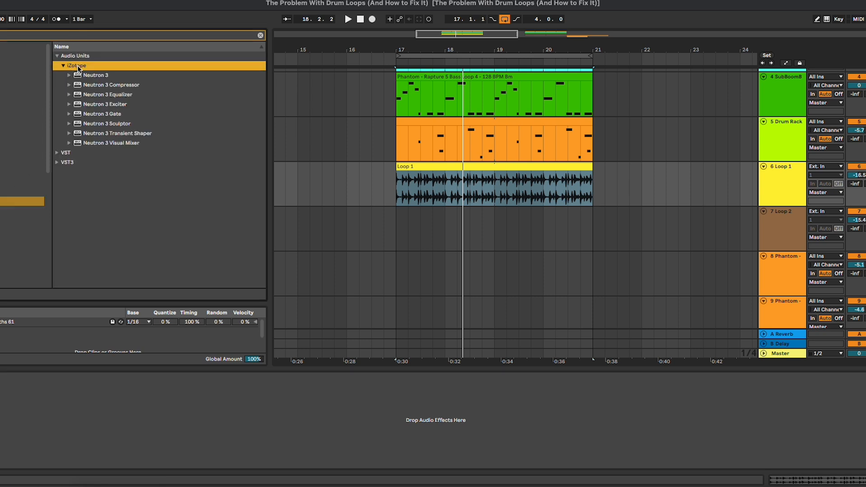
drag(135, 133, 138, 136)
drag(428, 177, 428, 176)
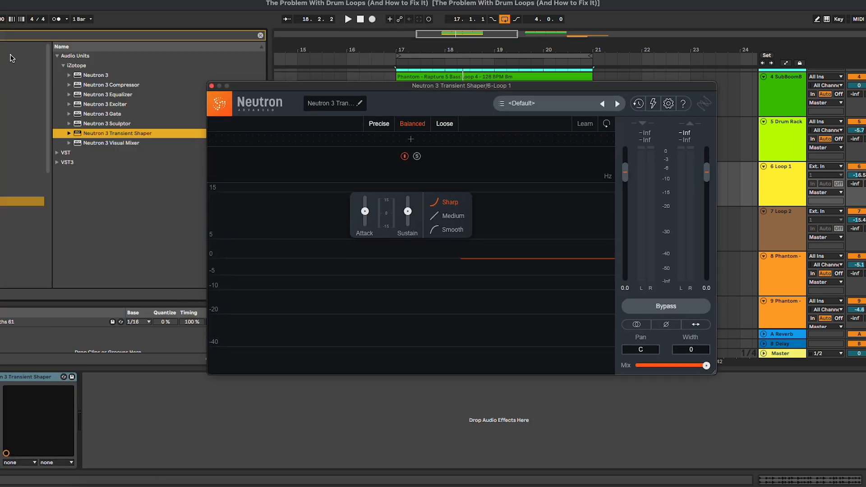
click(56, 56)
drag(437, 89, 448, 90)
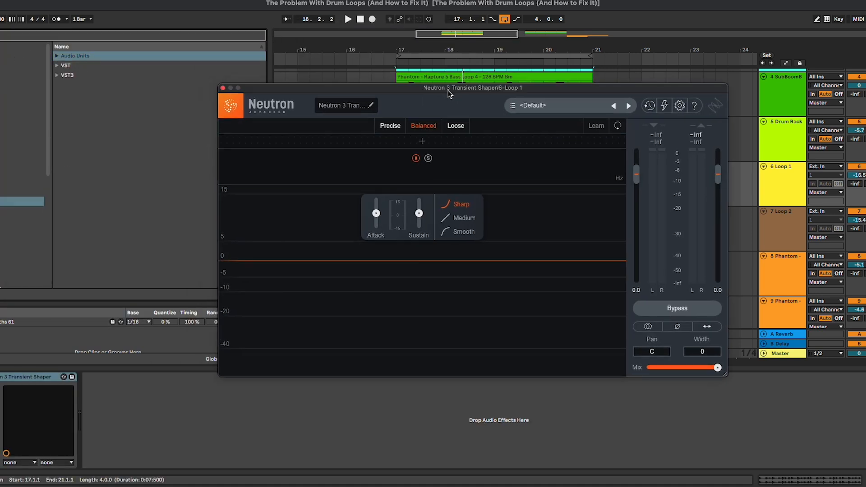
- Split the Transient Shaper into three frequency bands, with the upper crossover at about 3.4 kHz
click(514, 141)
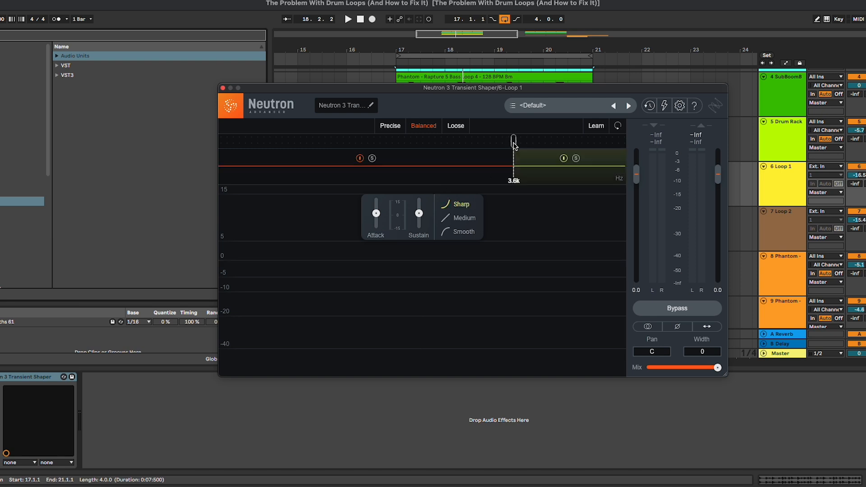
click(355, 141)
drag(355, 139, 353, 140)
drag(513, 139, 511, 139)
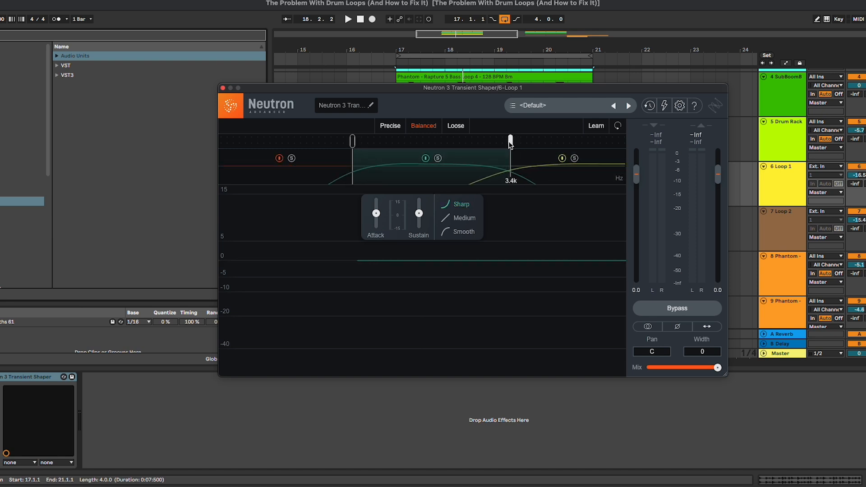
- Solo the Loop 1 track and its high band, lower that band's sustain and raise its attack to about 1.1 during playback
click(791, 186)
key(space)
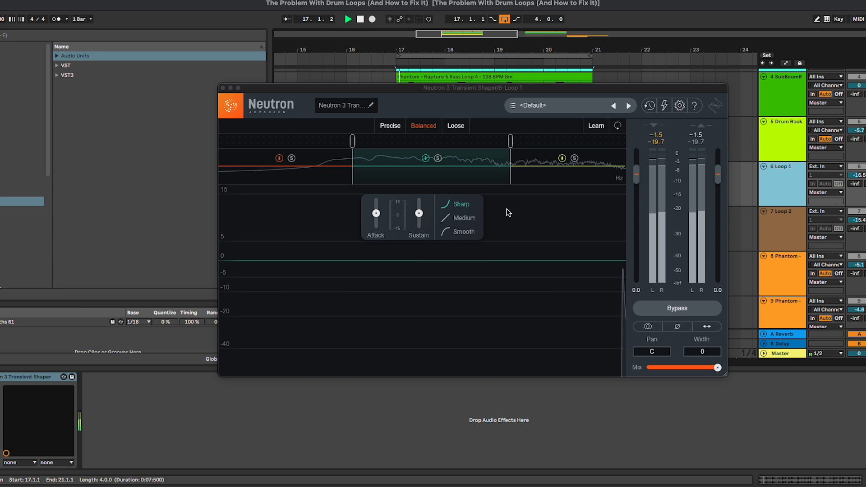
click(543, 171)
key(space)
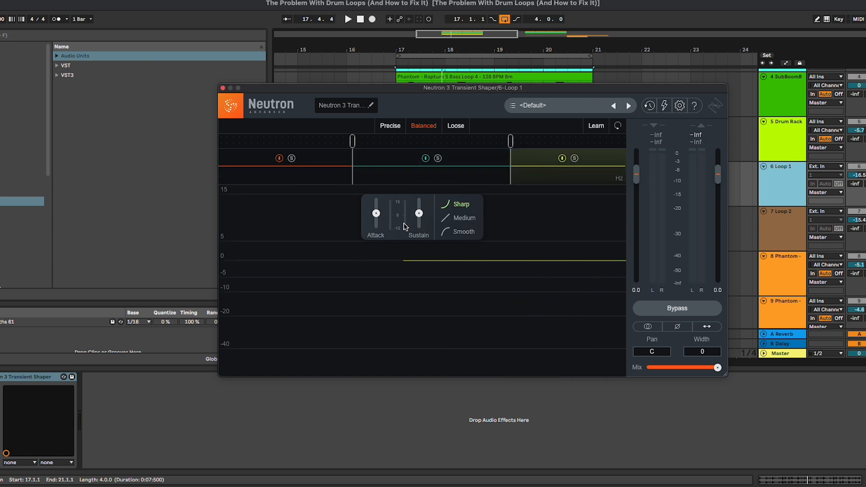
key(space)
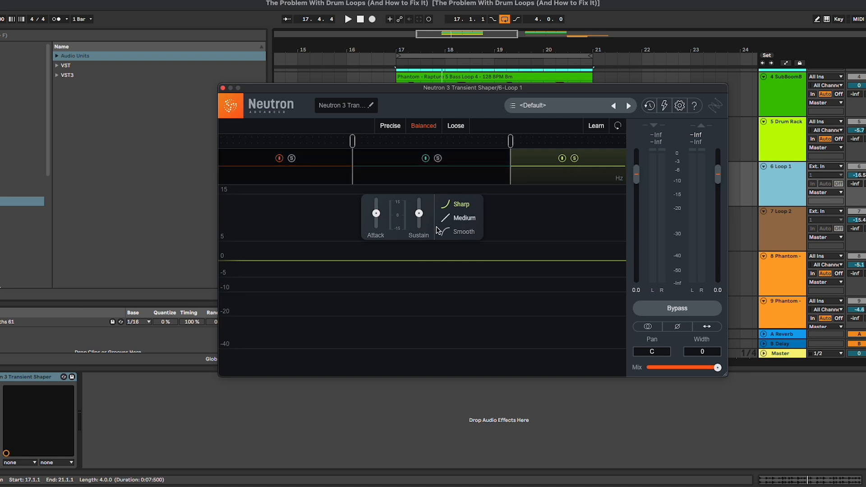
drag(421, 214, 420, 218)
drag(425, 259, 425, 277)
drag(375, 215, 375, 210)
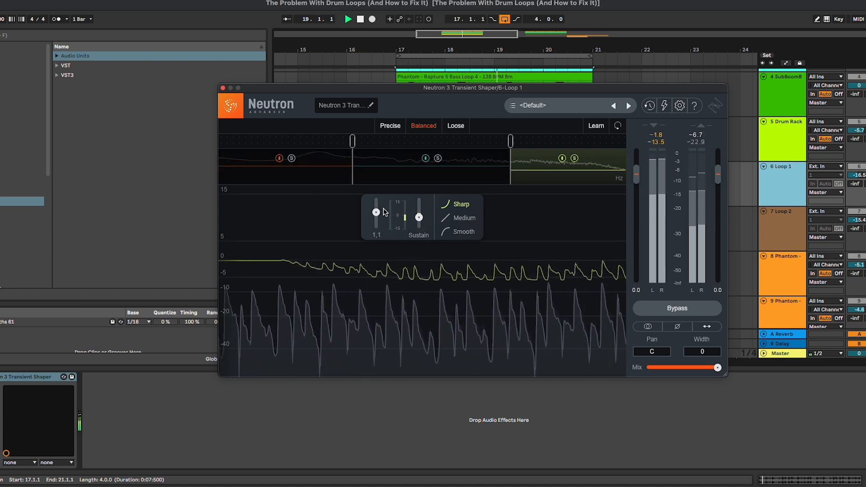
- Unsolo the high band, lower the middle band's sustain to about -4.9 while auditioning it alone, and unsolo it
click(574, 158)
click(466, 175)
click(466, 174)
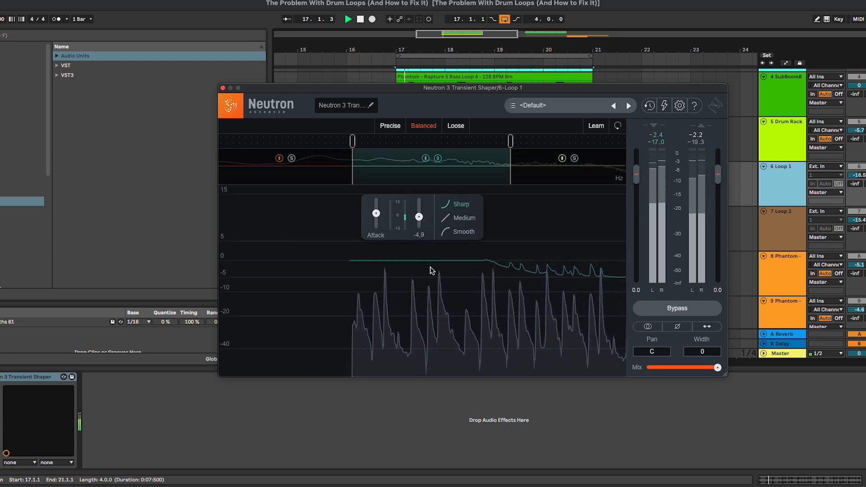
click(438, 159)
- Unsolo the Loop 1 track and compare the full mix with the Transient Shaper switched off and on
click(865, 166)
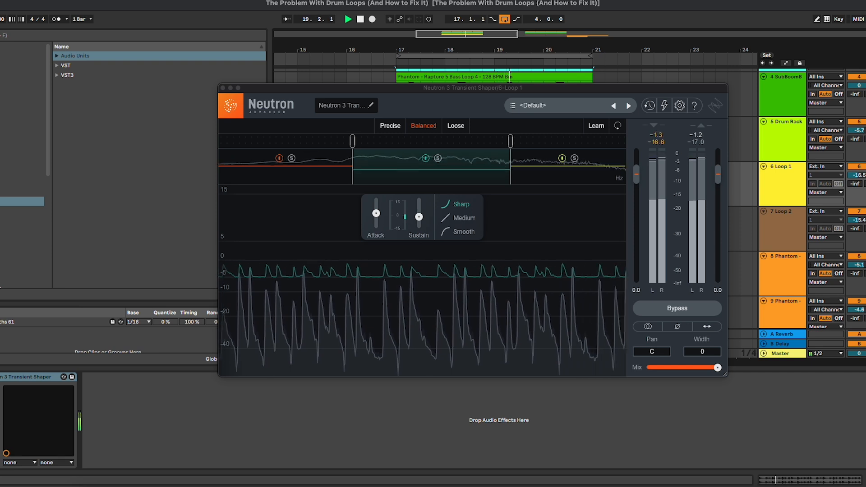
click(1, 377)
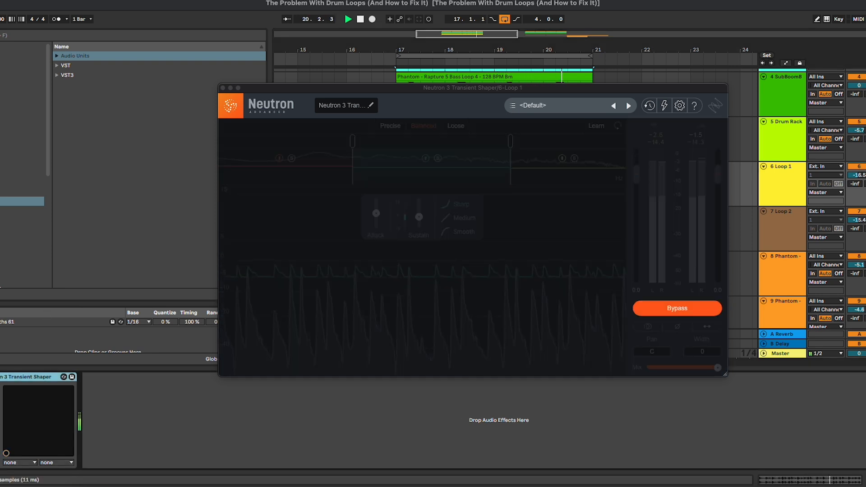
click(1, 377)
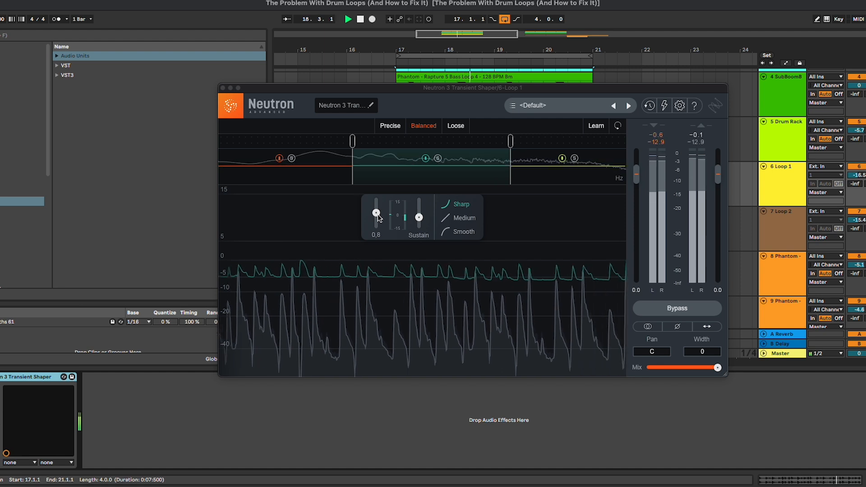
- Set the middle band's attack to about 0.6 and the high band's sustain to about -6.8, stopping playback and closing the plug-in
click(589, 177)
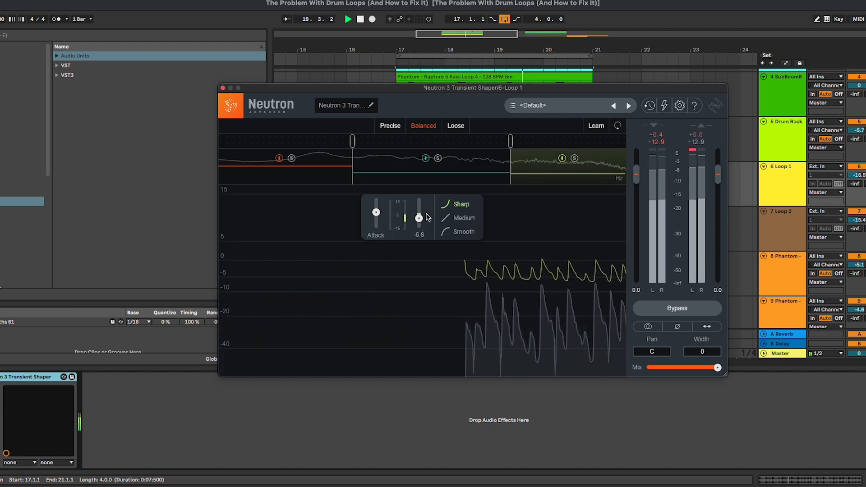
key(space)
click(223, 90)
- Hide the detail view, set the insert marker at bar 17 on the first track, and show the arrangement through the Loop 2 section
click(544, 188)
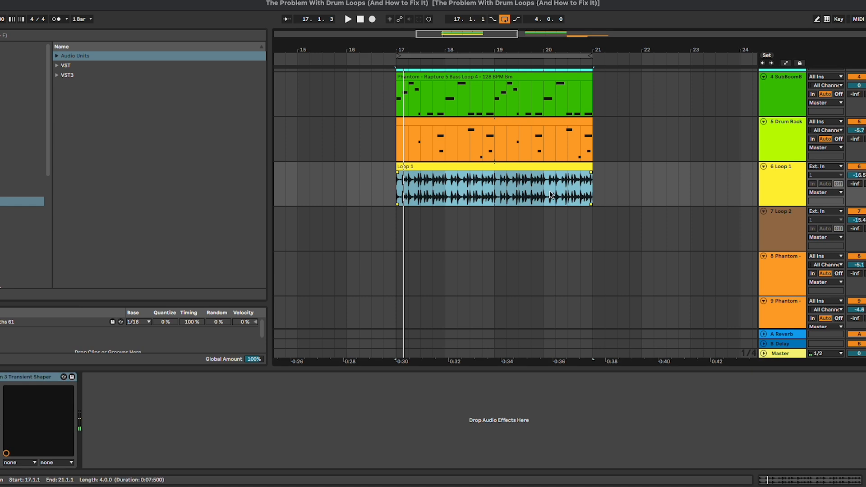
key(alt+super+l)
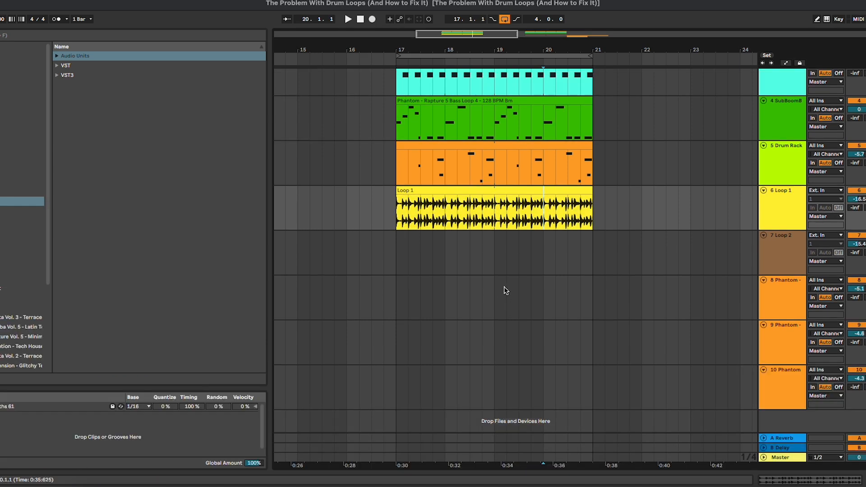
scroll(462, 212, up, 3)
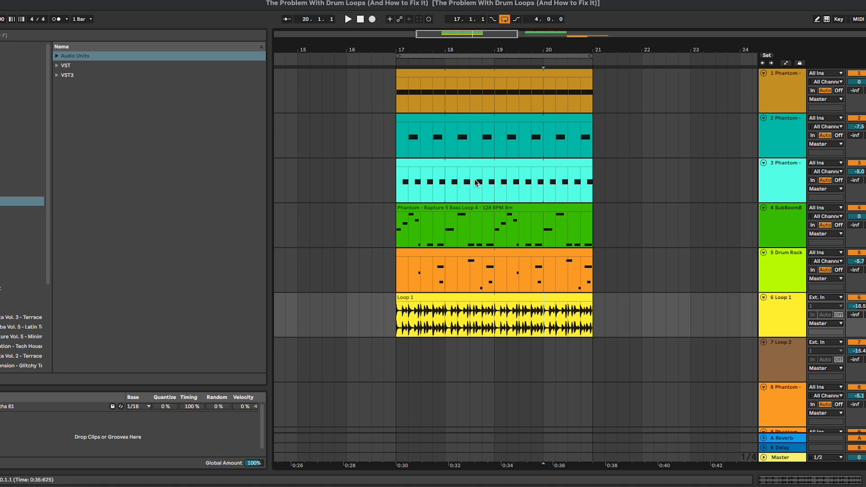
click(397, 91)
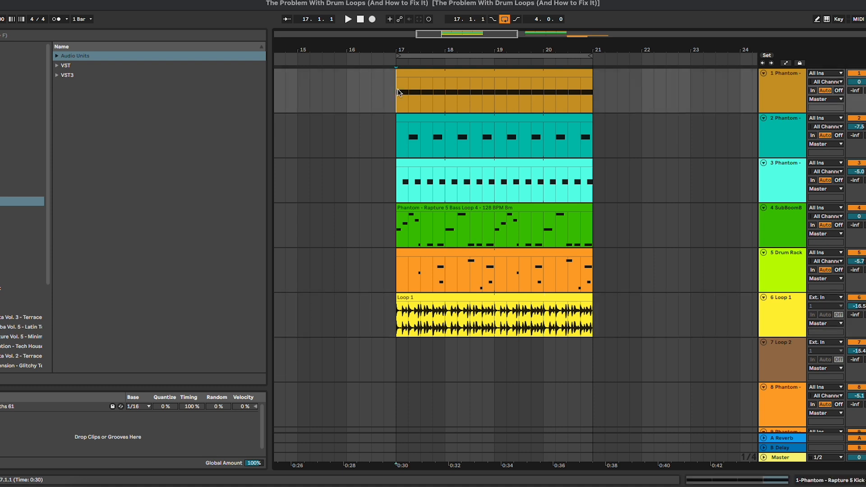
key(minus)
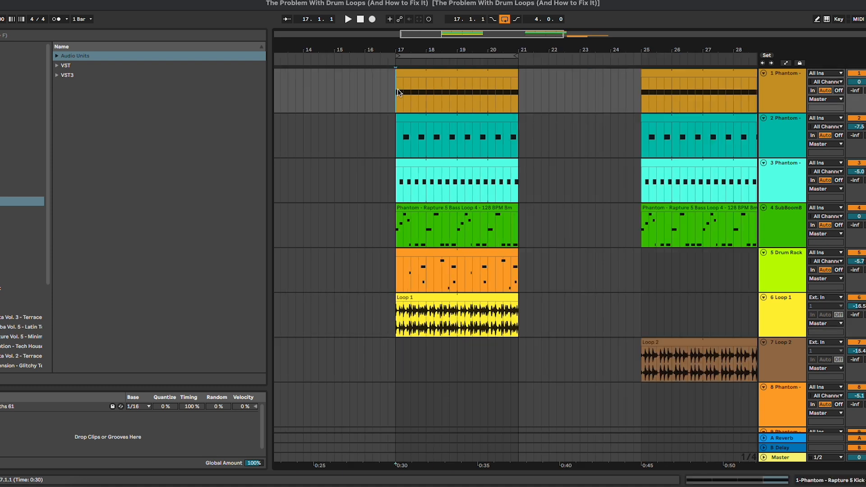